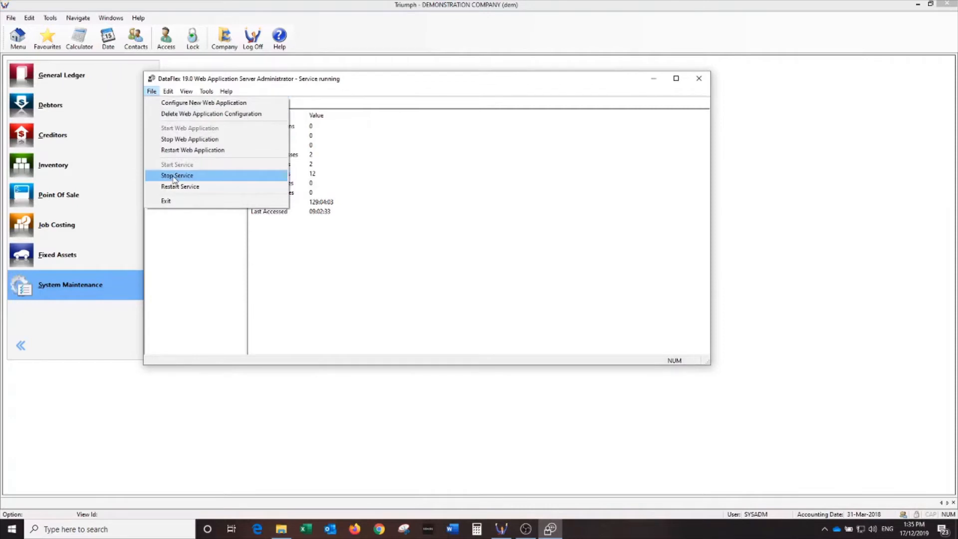
# Stop the DataFlex web application service and minimize the administrator window.
pyautogui.click(175, 175)
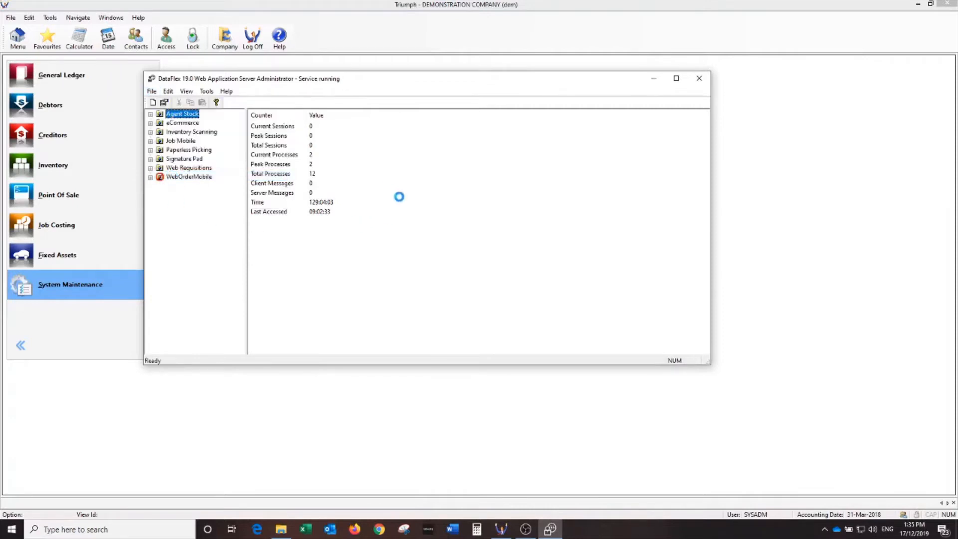
pyautogui.click(654, 81)
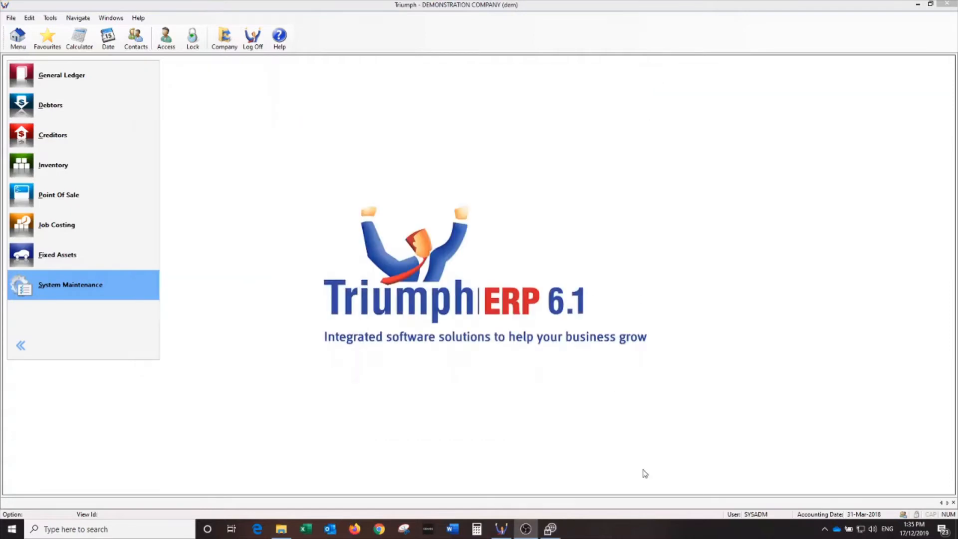
# Launch the Transfer Company Out wizard from System Maintenance > Database Management > Transfer Company.
pyautogui.click(96, 286)
pyautogui.click(231, 143)
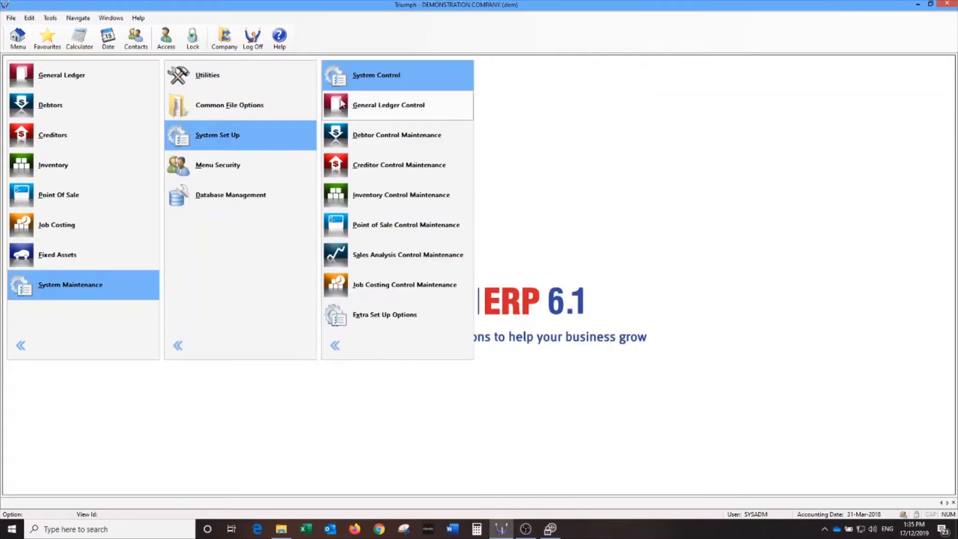
pyautogui.click(237, 198)
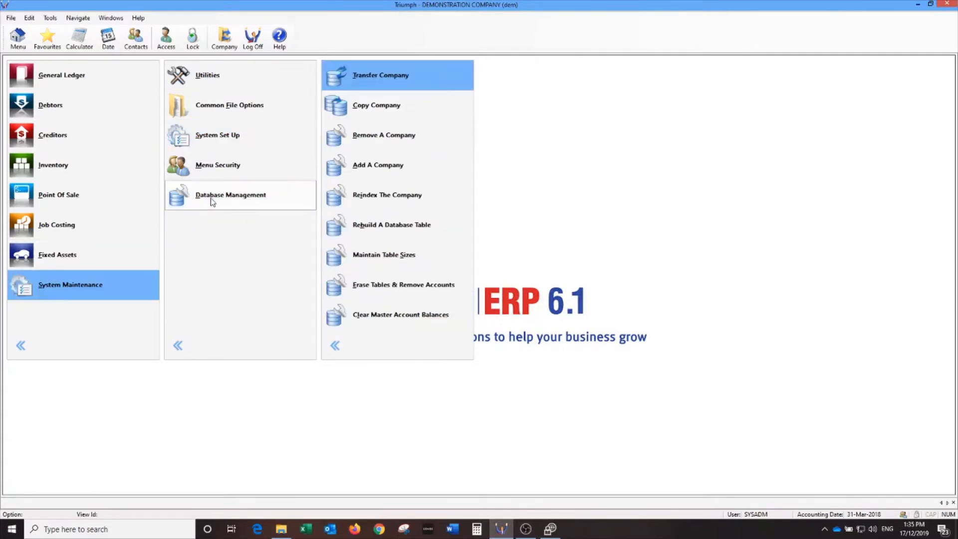
pyautogui.click(410, 77)
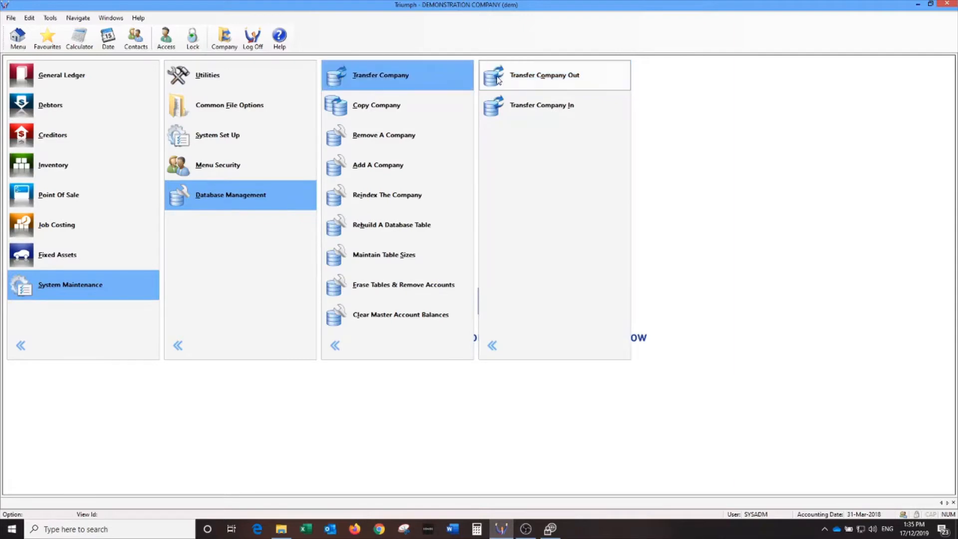
pyautogui.click(519, 79)
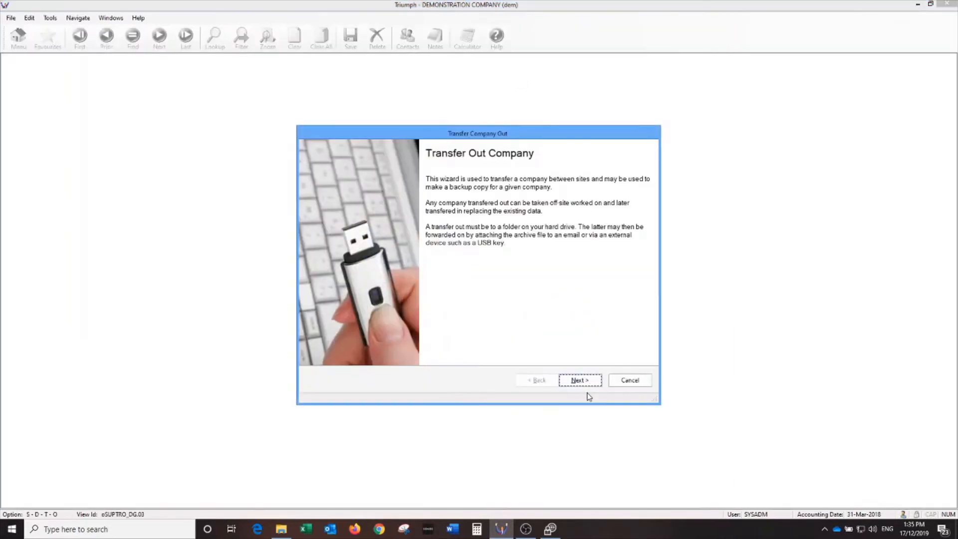
# Proceed with DEMONSTRATION COMPANY selected and browse for the archive's destination file.
pyautogui.click(579, 380)
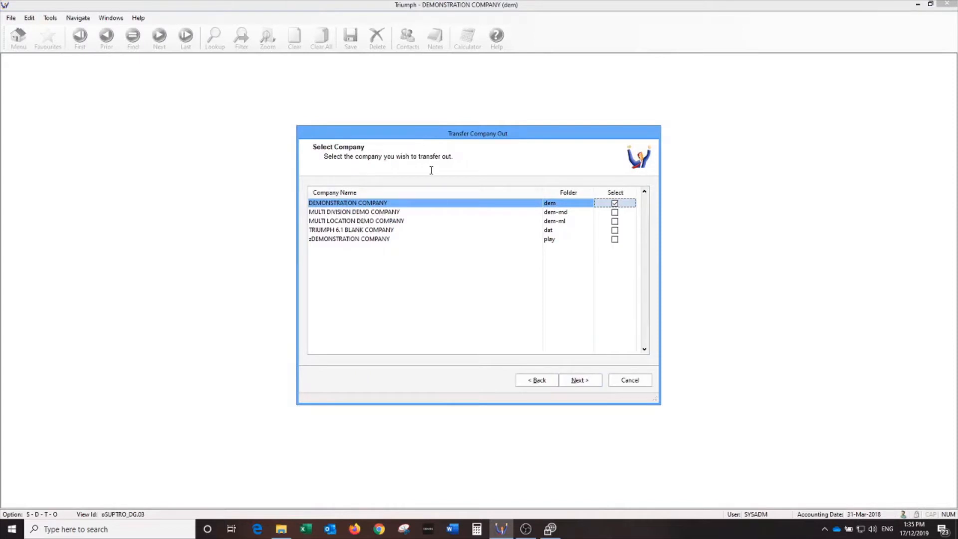
pyautogui.click(578, 380)
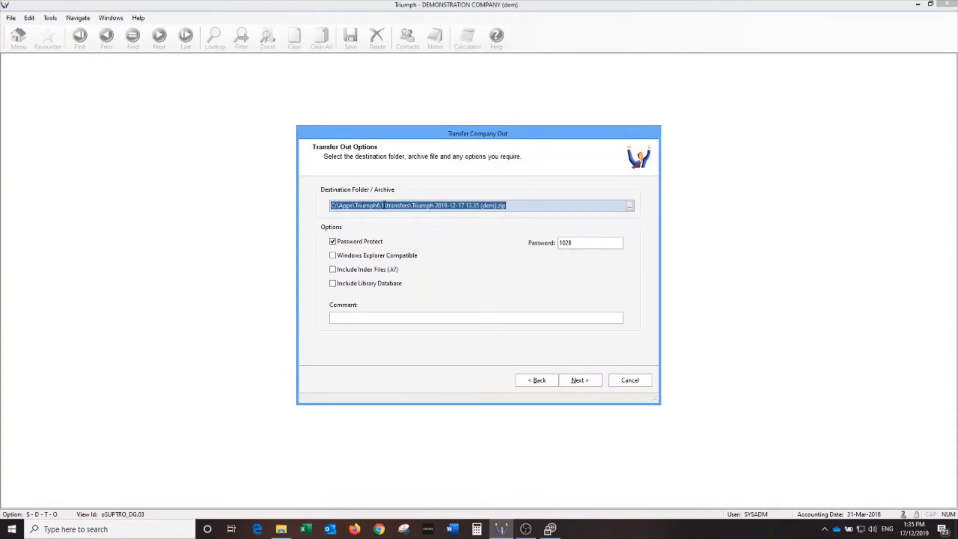
pyautogui.moveTo(387, 205); pyautogui.dragTo(410, 204)
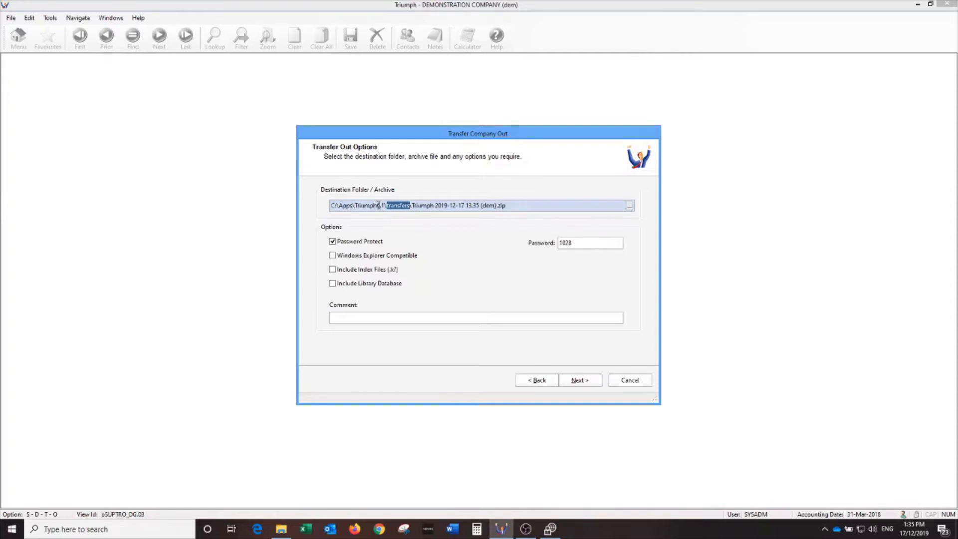
pyautogui.click(630, 206)
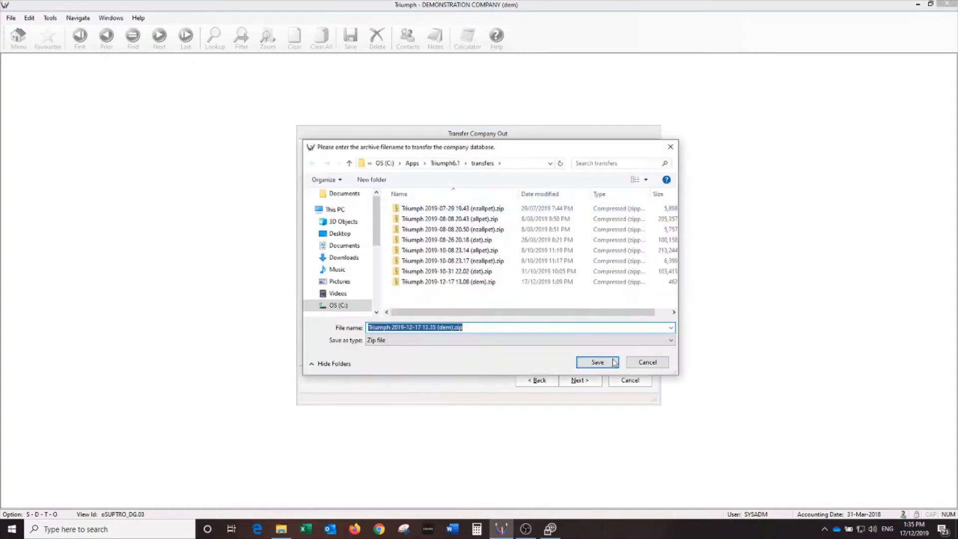
# Create a new 'Archive Folders' folder under Apps and open it.
pyautogui.click(412, 163)
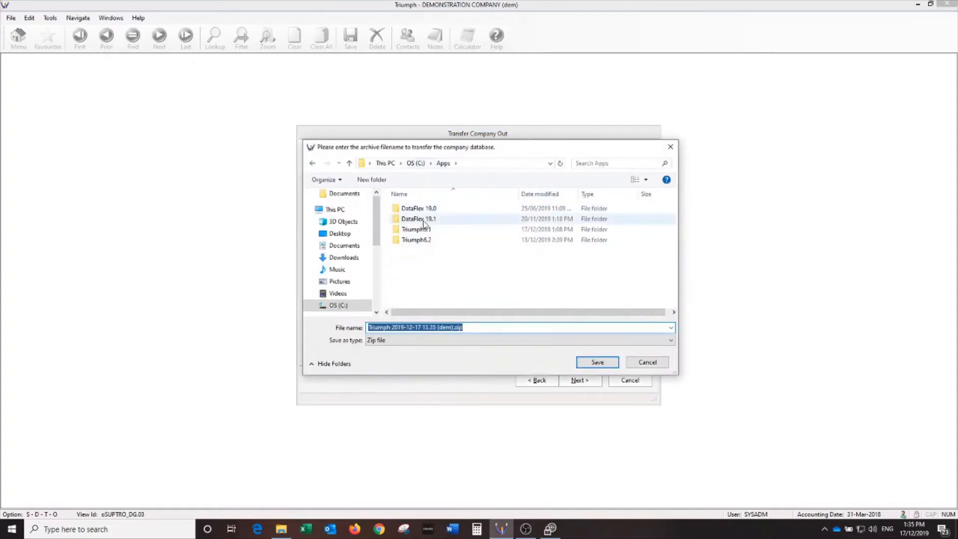
pyautogui.click(371, 179)
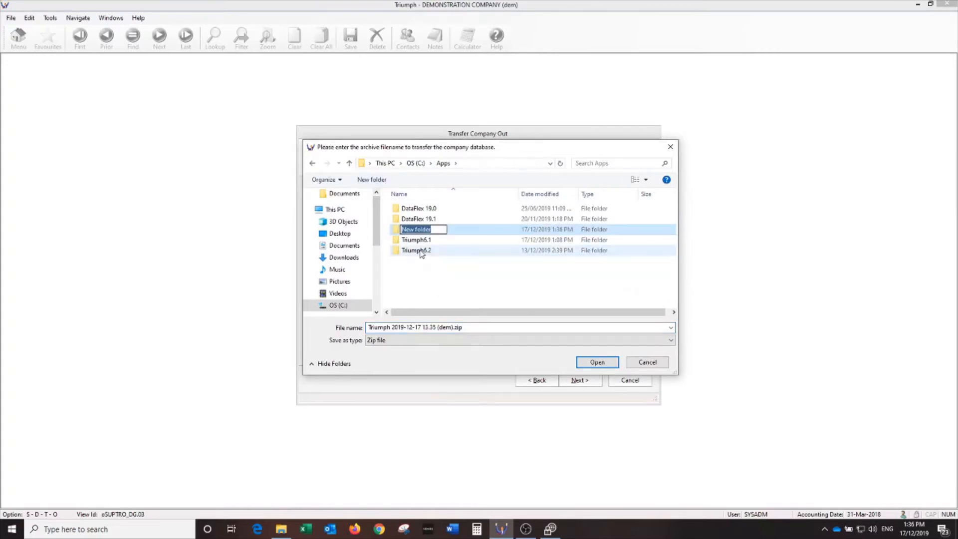
pyautogui.write('Archiv')
pyautogui.press('BackSpace')
pyautogui.press('BackSpace')
pyautogui.write('ive Folders')
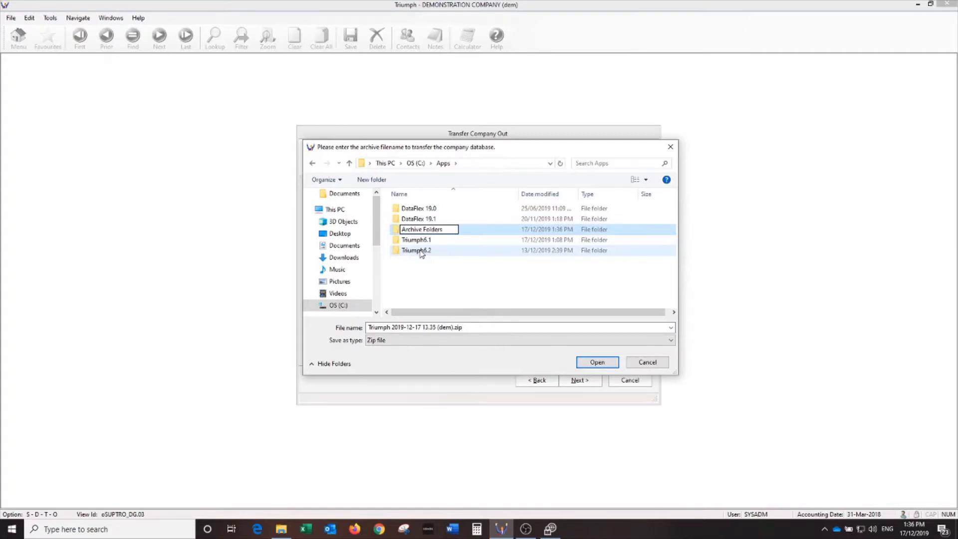
pyautogui.click(423, 208)
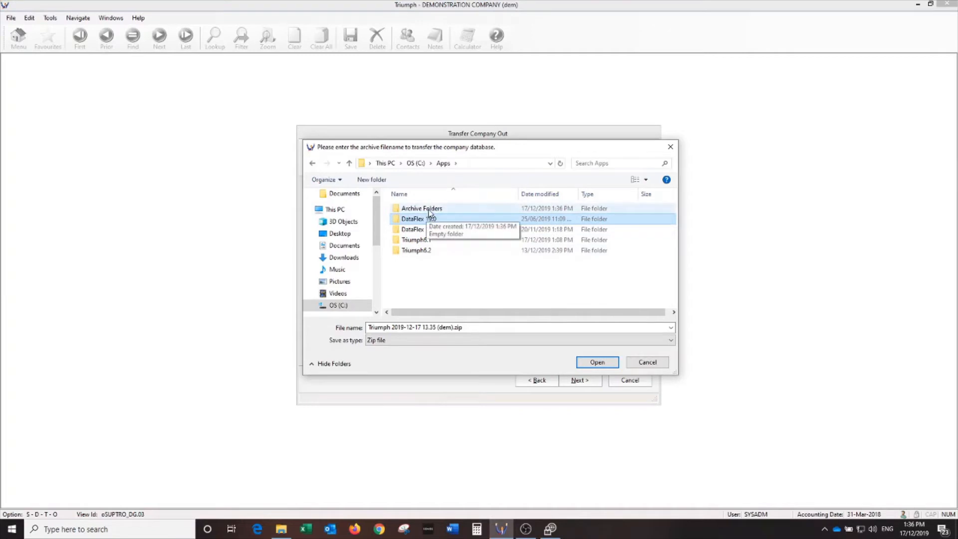
pyautogui.doubleClick(428, 212)
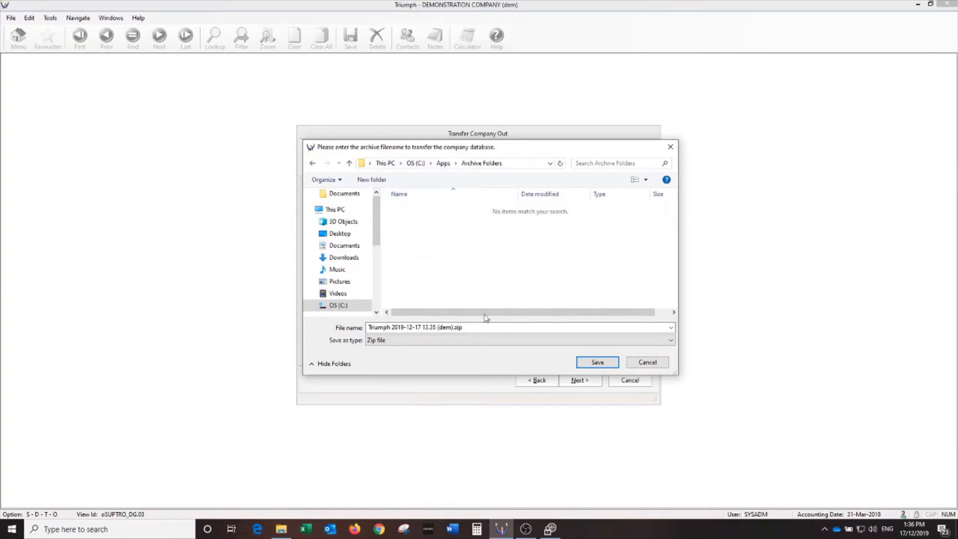
# Save the archive there as 'Triumph Dem company Year End Jun 2019.zip'.
pyautogui.tripleClick(437, 327)
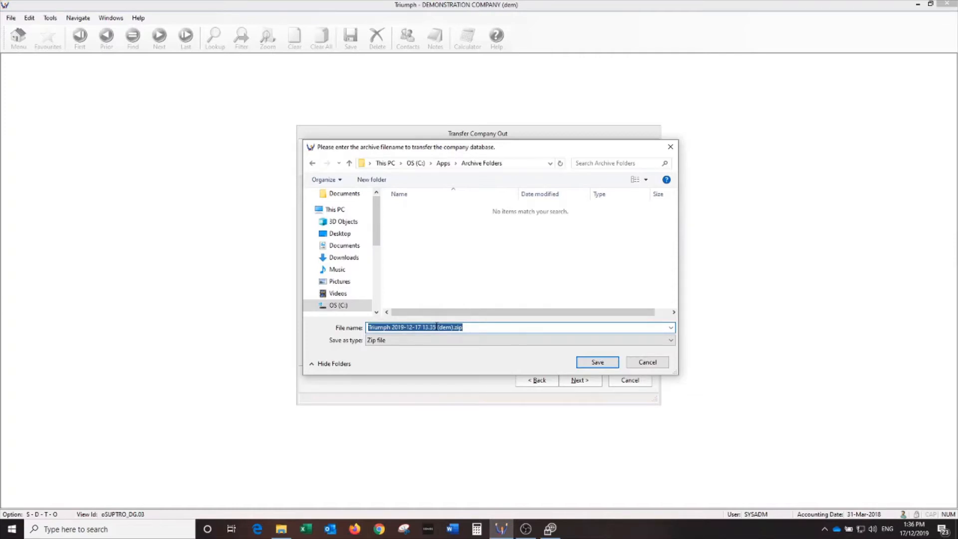
pyautogui.write('Triumph Dem')
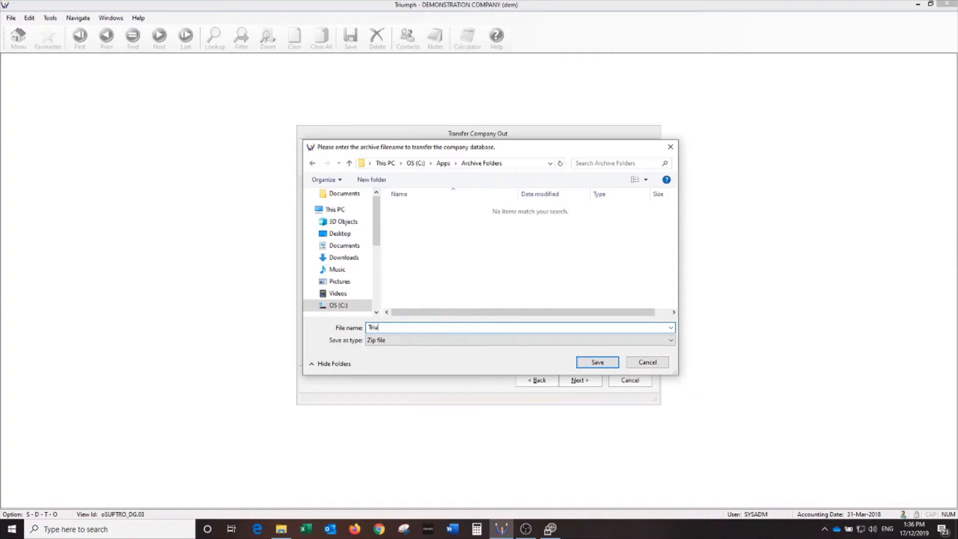
pyautogui.write(' company')
pyautogui.write(' Year En')
pyautogui.write('d')
pyautogui.write(' Jjun')
pyautogui.write(' 2019')
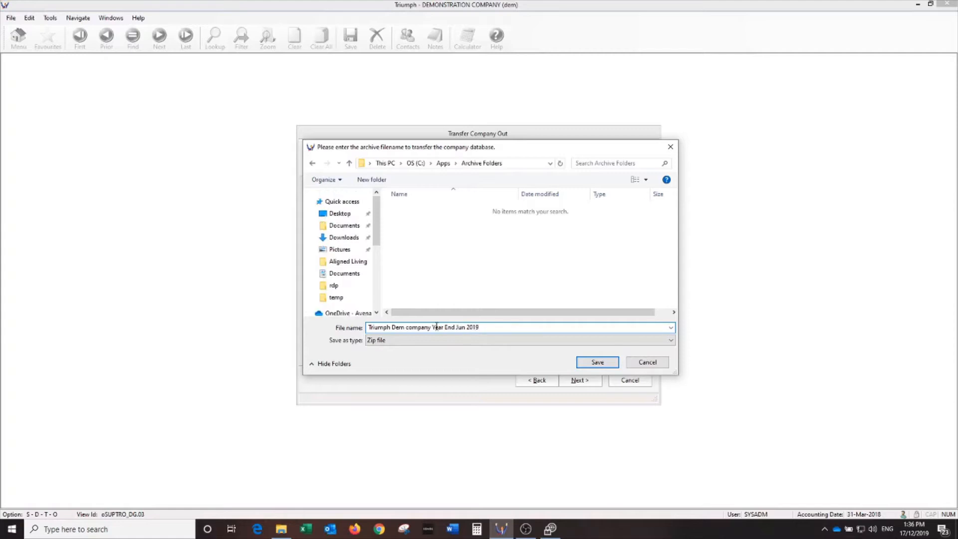
pyautogui.click(598, 363)
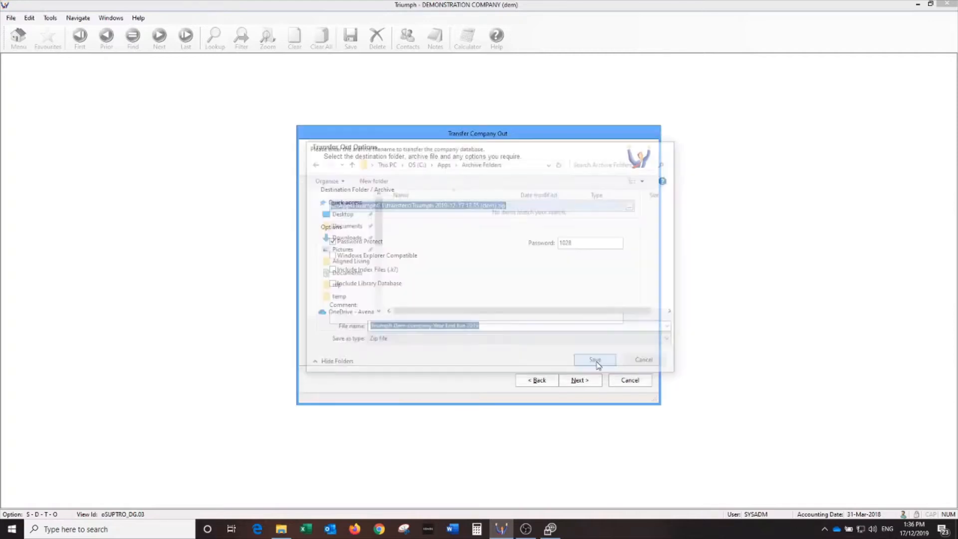
pyautogui.click(467, 319)
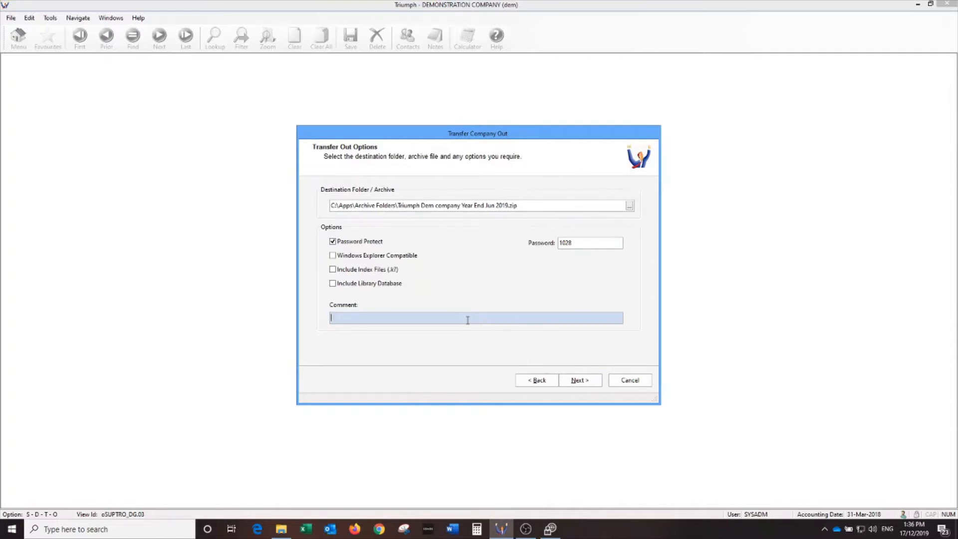
# Add the comment 'June 19 Accounts before Year End GL Rollover', confirm, and run the transfer out.
pyautogui.write('June 19 Acco')
pyautogui.write('unts before ')
pyautogui.write('Year End GL Rollove')
pyautogui.write('G')
pyautogui.write('L')
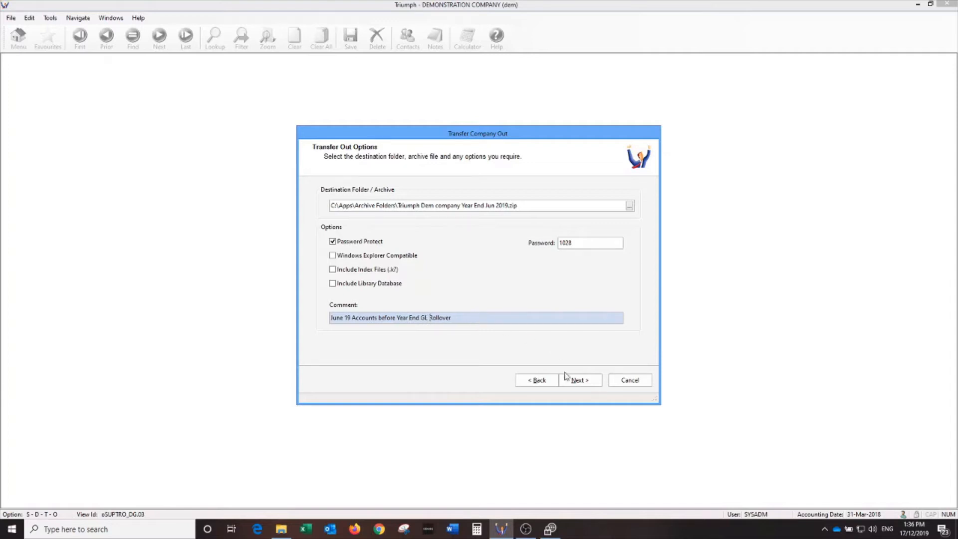
pyautogui.click(575, 382)
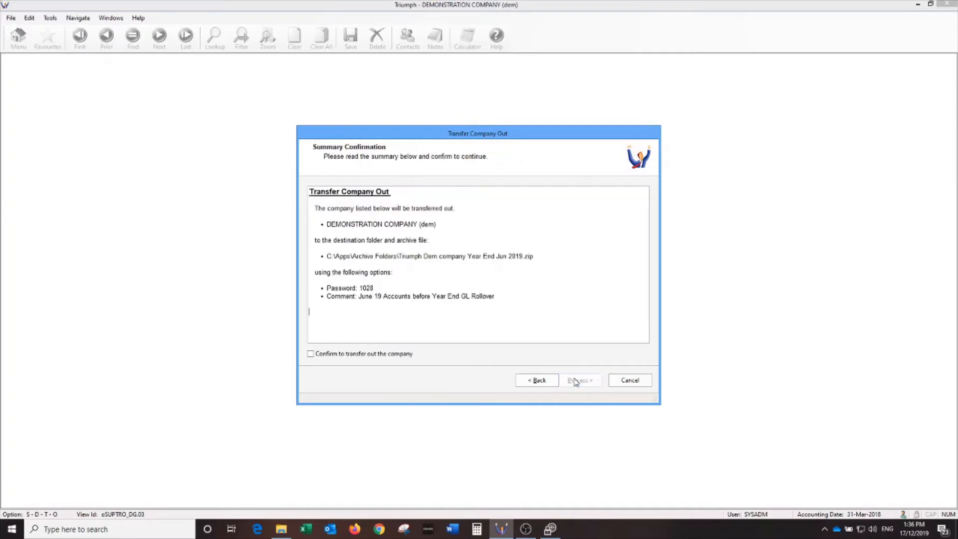
pyautogui.click(372, 354)
pyautogui.click(581, 383)
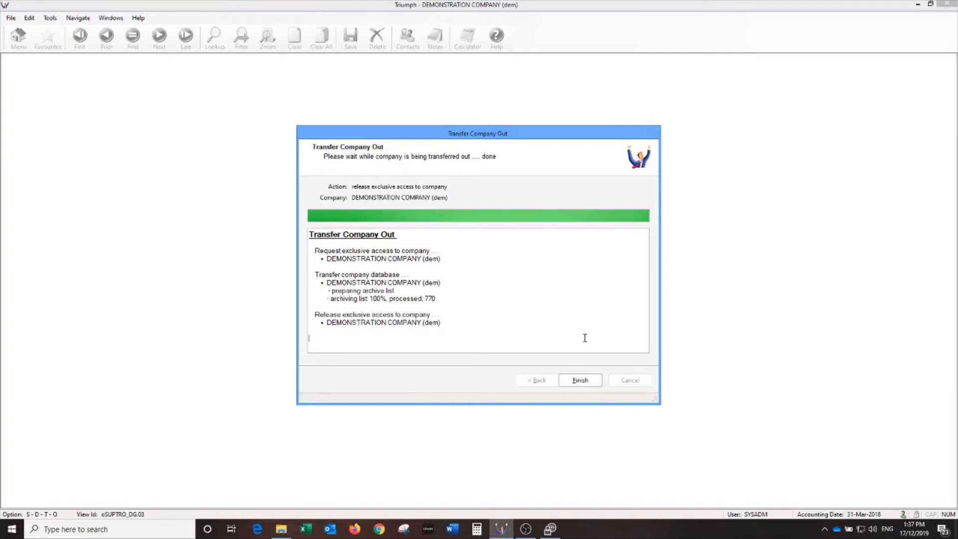
pyautogui.click(579, 380)
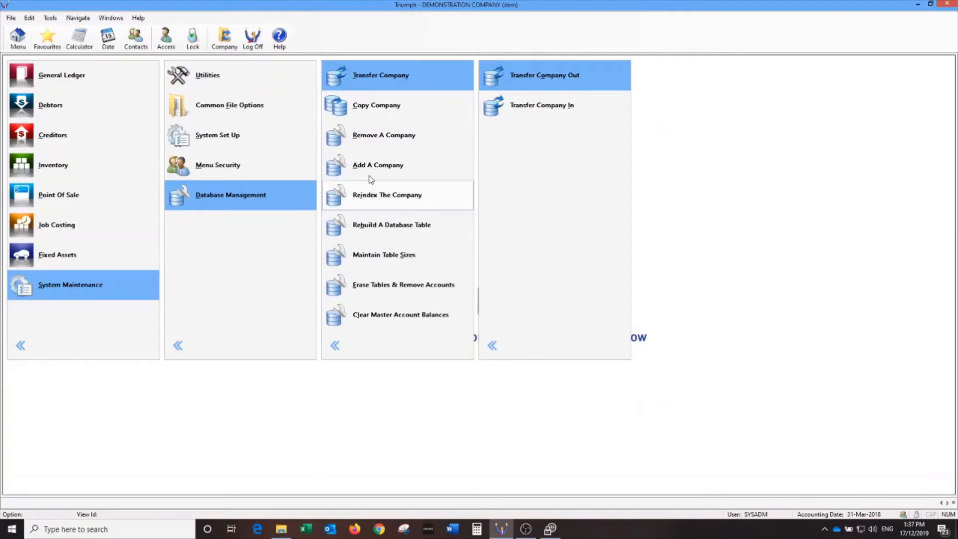
pyautogui.click(224, 37)
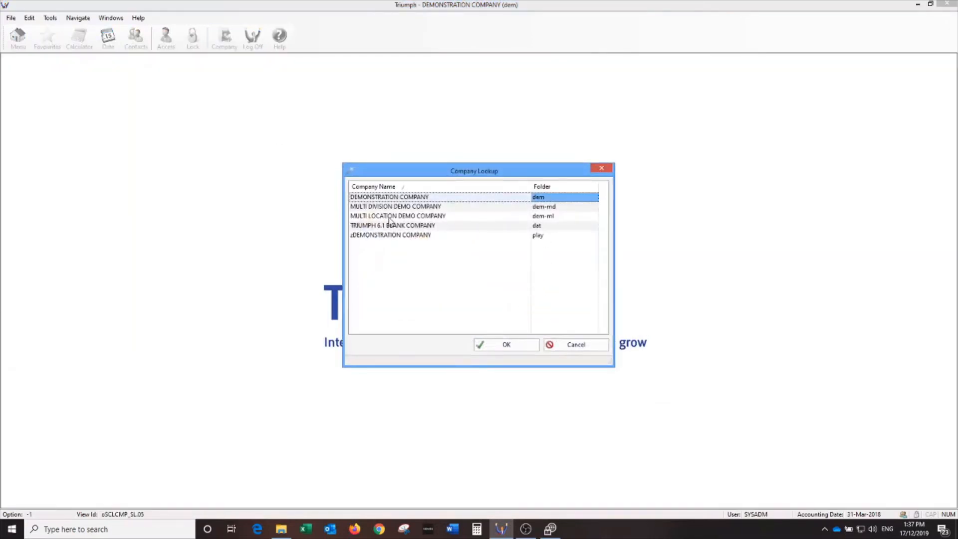
pyautogui.click(554, 344)
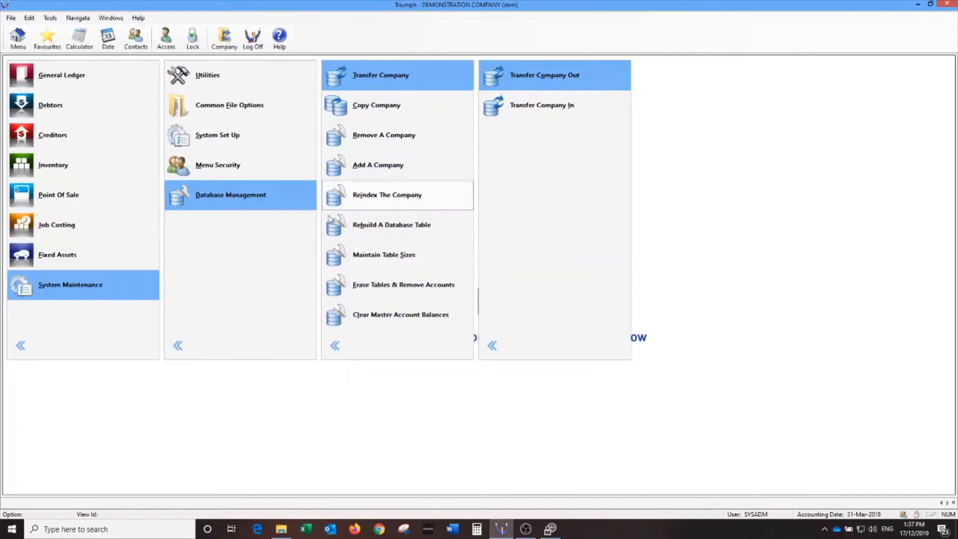
pyautogui.click(377, 109)
# Name the new company 'ZDemo Company Year End Jun 19' with folder dat1819.
pyautogui.click(577, 380)
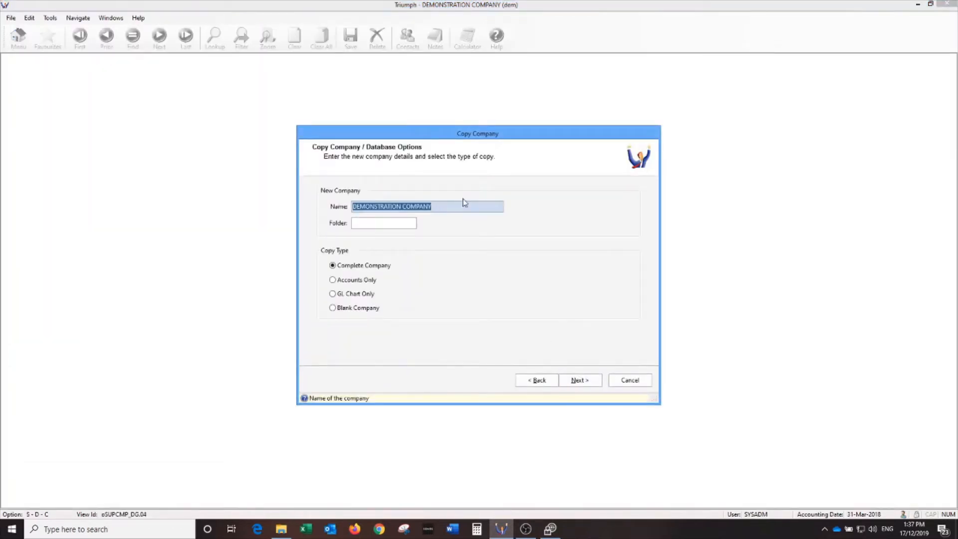
pyautogui.click(460, 203)
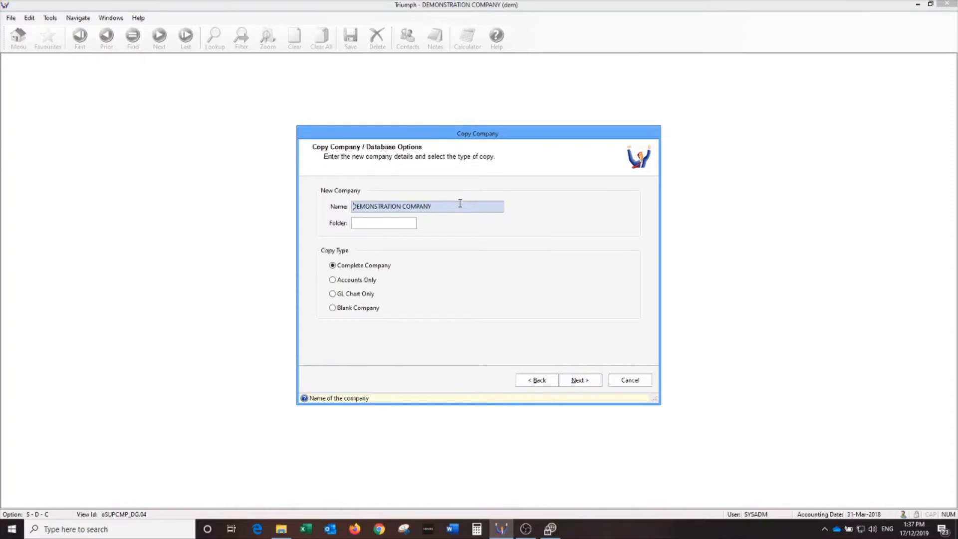
pyautogui.write('z')
pyautogui.hotkey('ctrl', 'a')
pyautogui.write('ZDemo Company Year End Jun 1')
pyautogui.press('Tab')
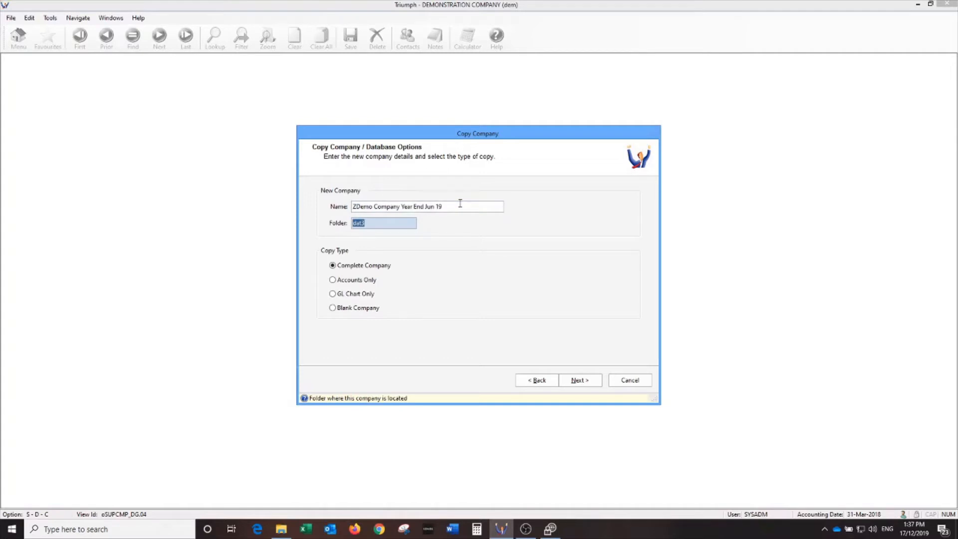
pyautogui.write('dat')
pyautogui.press('BackSpace')
pyautogui.press('BackSpace')
pyautogui.press('BackSpace')
pyautogui.write('dat1819')
# Confirm and run the complete company copy, then close the finished wizard.
pyautogui.click(579, 382)
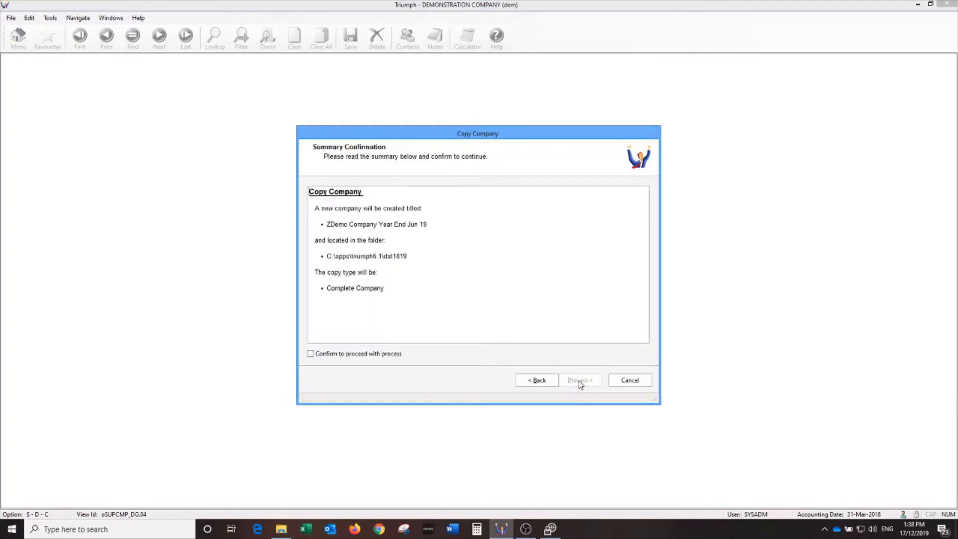
pyautogui.click(339, 353)
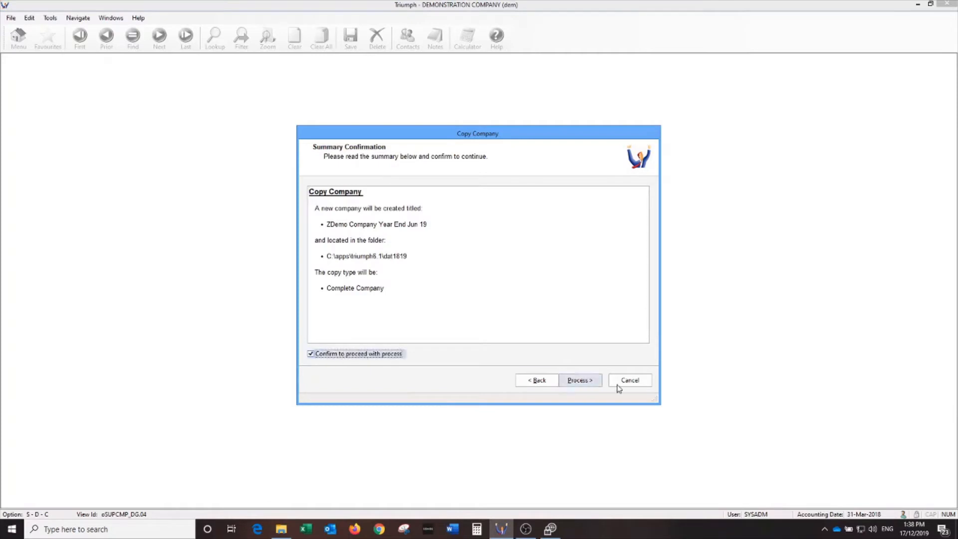
pyautogui.click(583, 380)
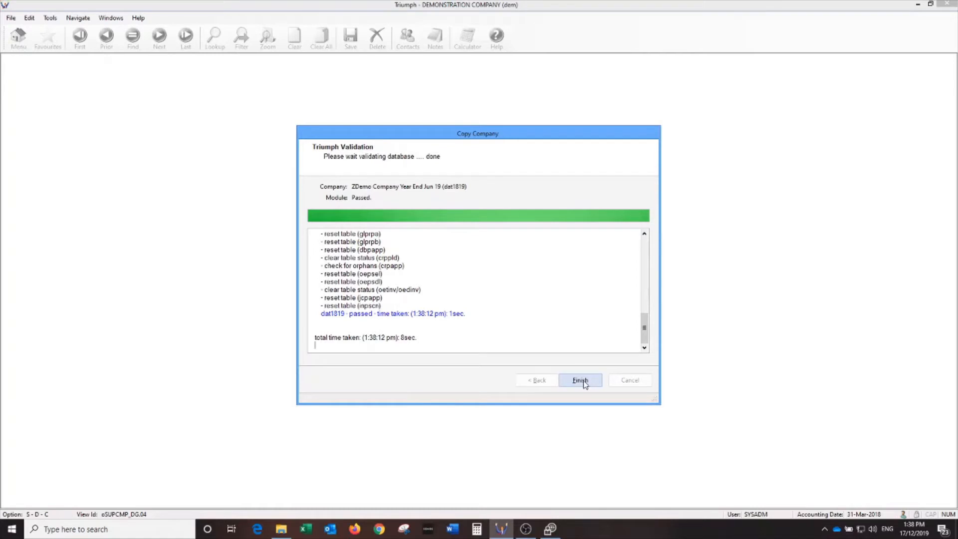
pyautogui.click(582, 381)
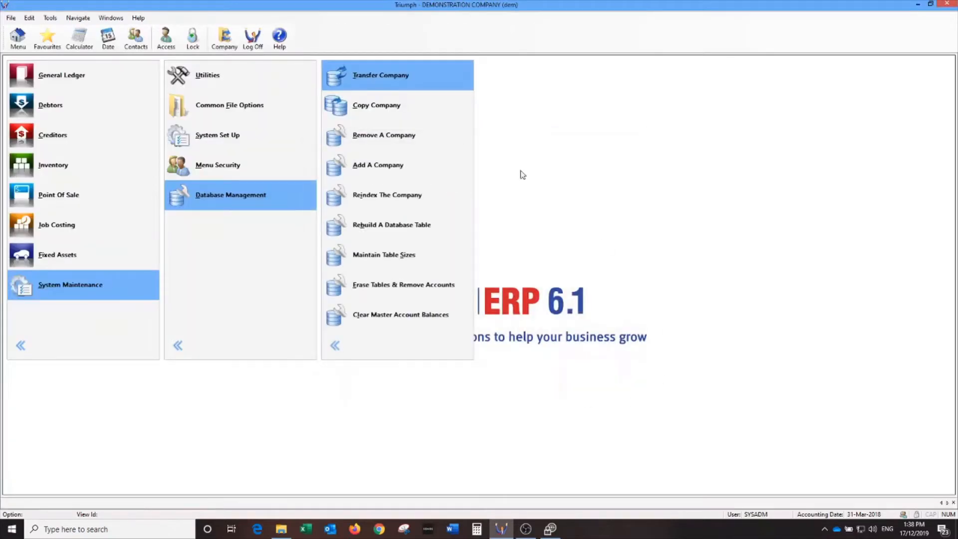
# Switch to ZDemo Company Year End Jun 19 (dat1819) and maximize the Triumph window.
pyautogui.click(223, 37)
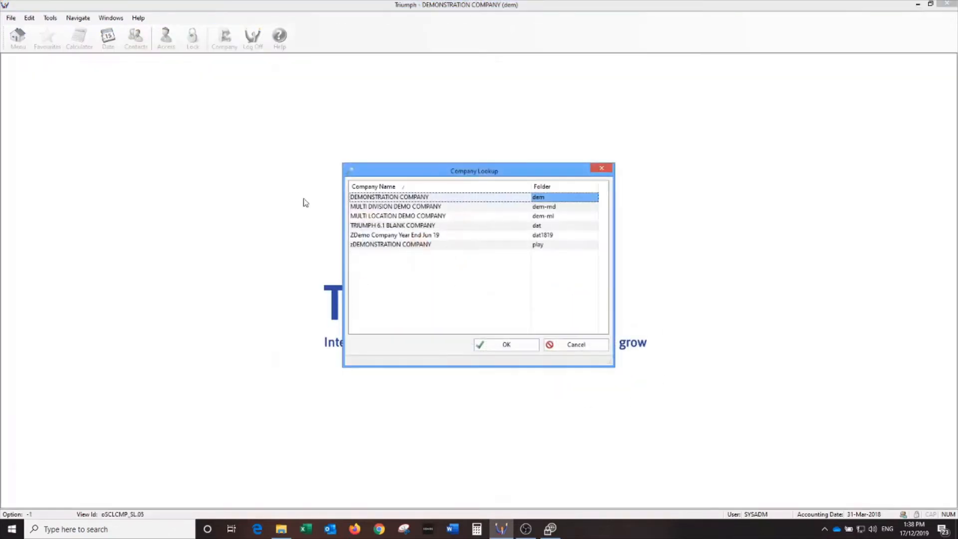
pyautogui.click(428, 236)
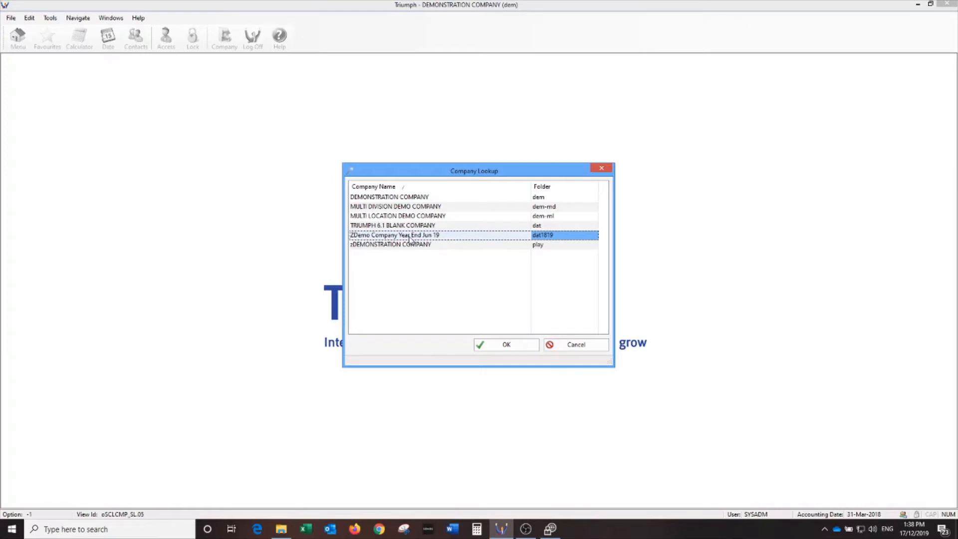
pyautogui.click(505, 345)
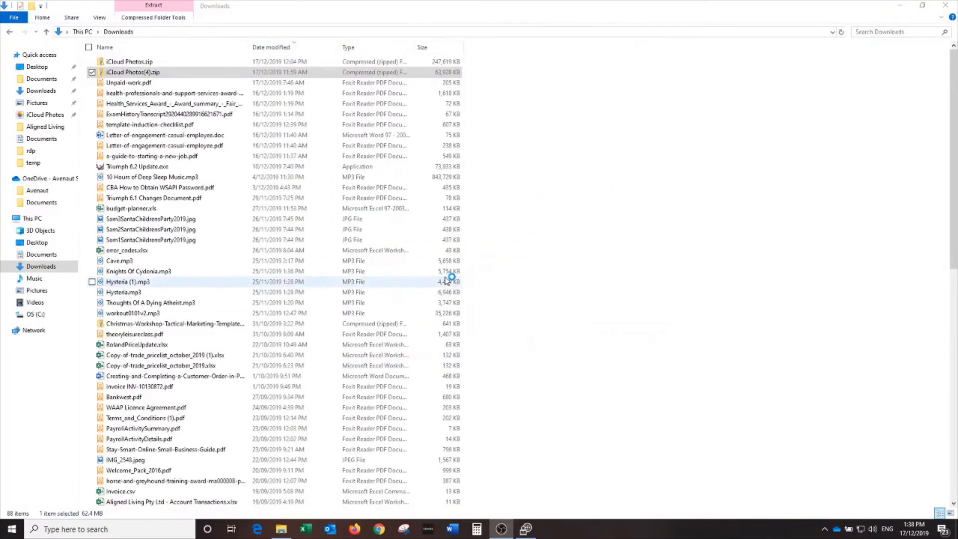
pyautogui.doubleClick(353, 25)
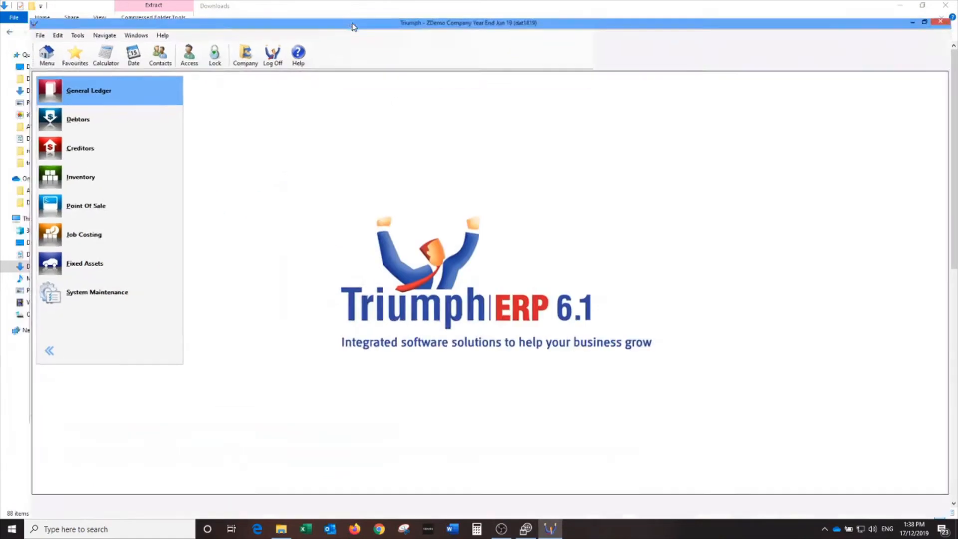
pyautogui.click(86, 293)
# In Style Maintenance, enable Company Background and set it to lavender 128,128,192.
pyautogui.click(216, 73)
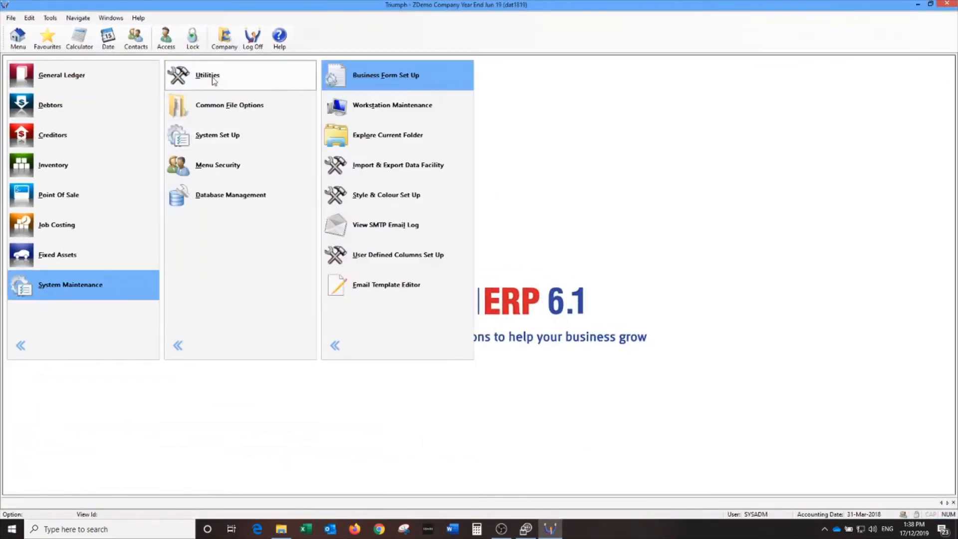
pyautogui.click(399, 198)
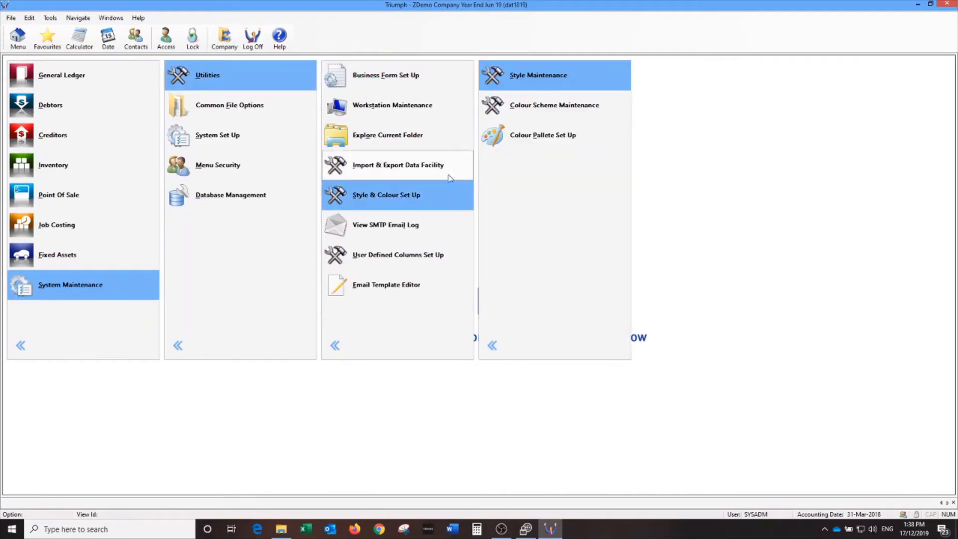
pyautogui.click(516, 80)
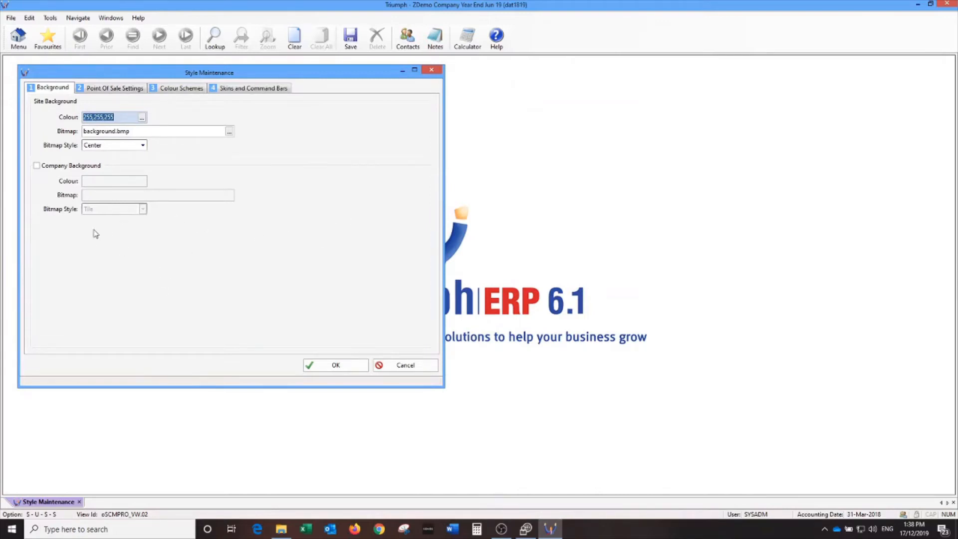
pyautogui.click(37, 165)
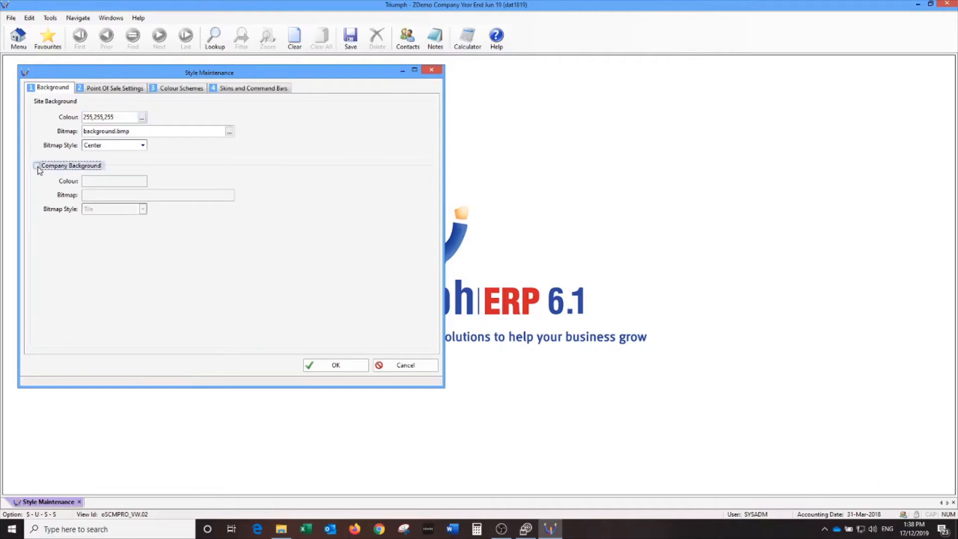
pyautogui.click(141, 181)
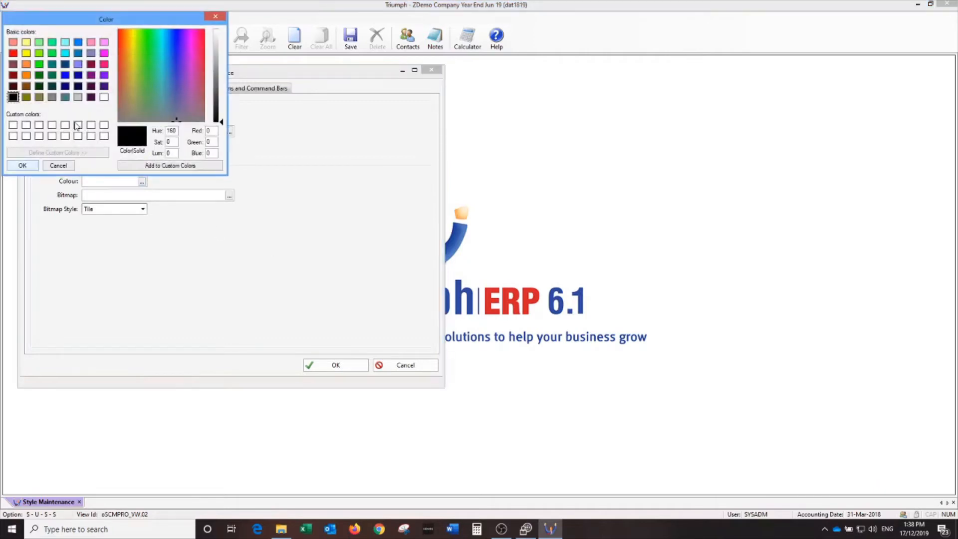
pyautogui.click(104, 42)
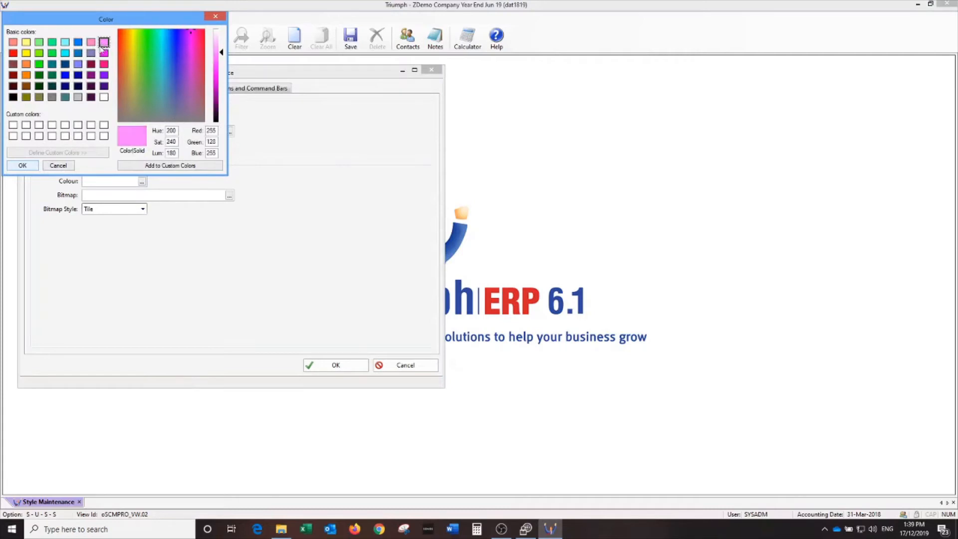
pyautogui.click(91, 53)
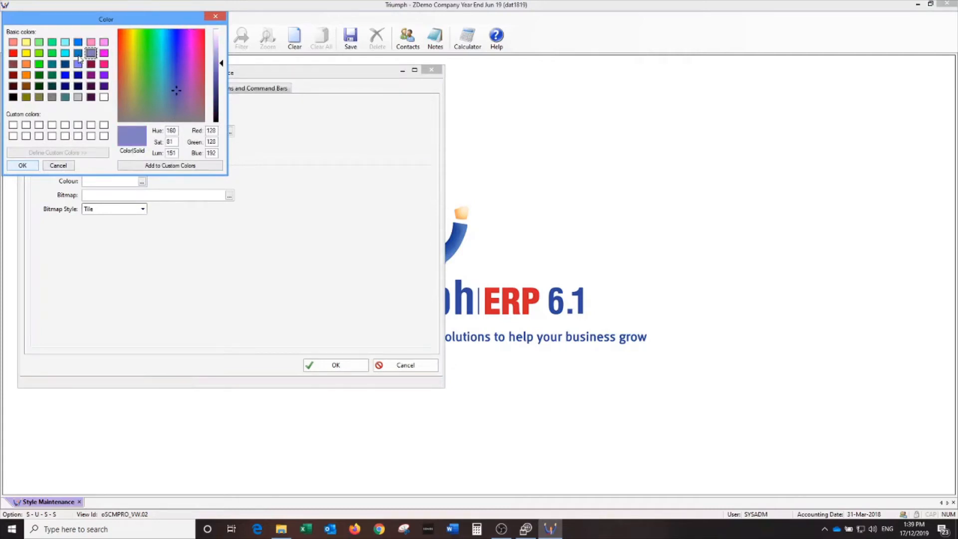
pyautogui.click(22, 166)
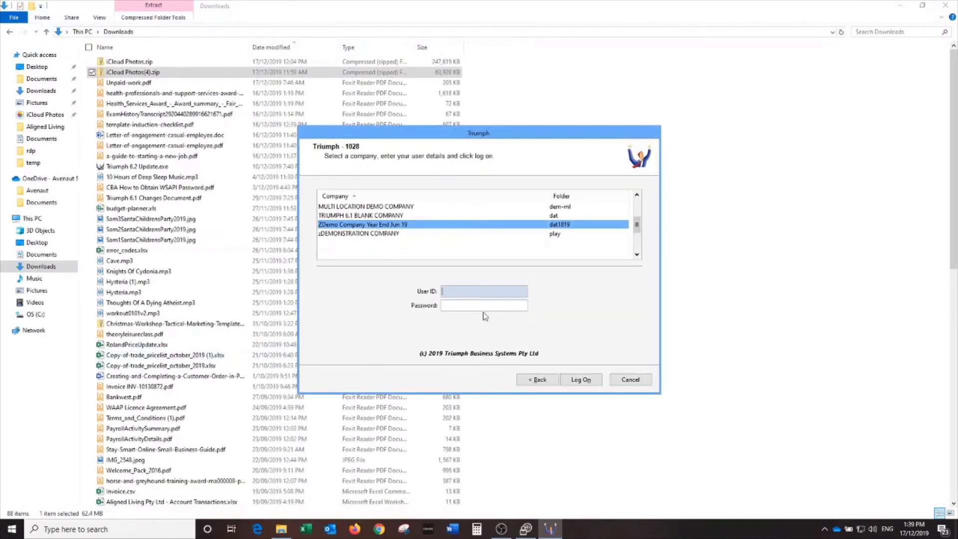
# Log back on with the administrator user ID and open the Company Lookup list.
pyautogui.write('SYSADM')
pyautogui.press('Tab')
pyautogui.press('Tab')
pyautogui.press('Return')
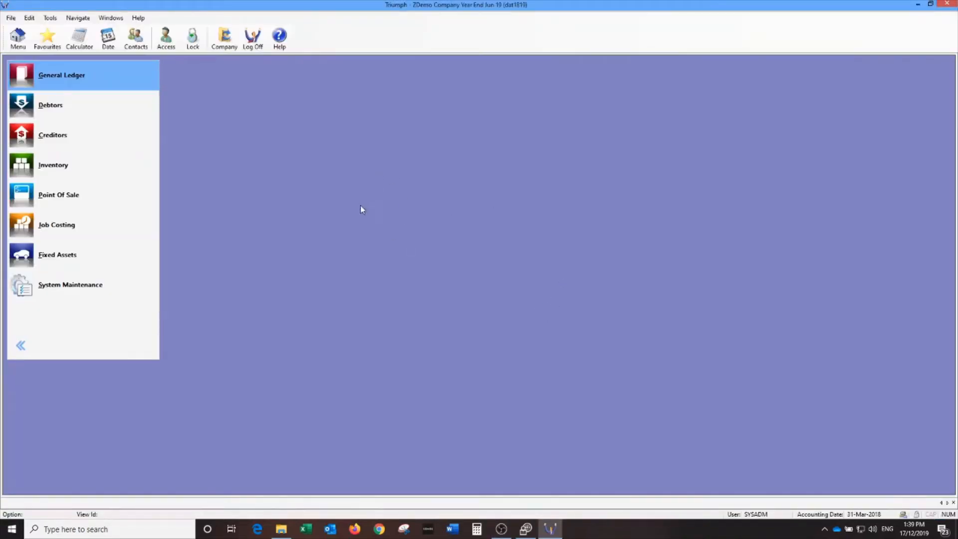
pyautogui.click(224, 36)
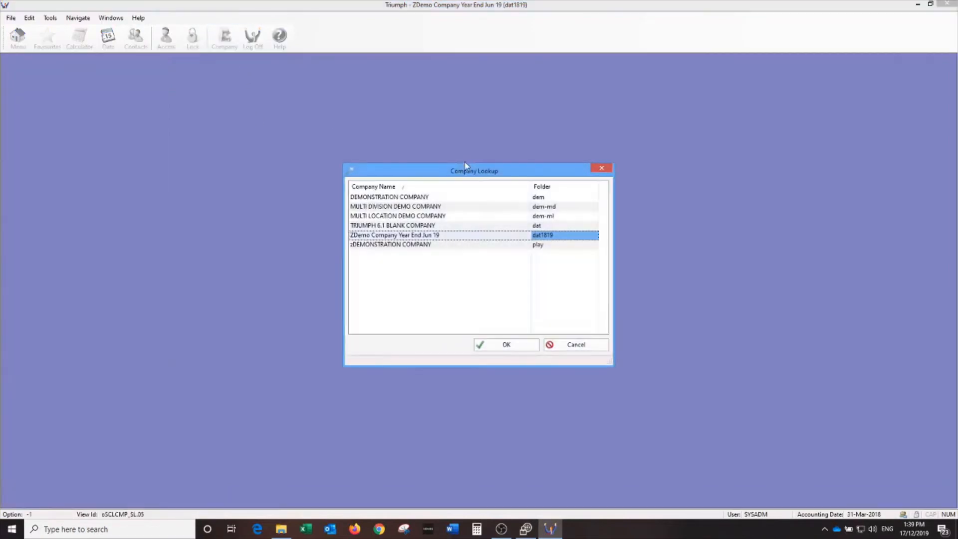
# Switch to MULTI LOCATION DEMO COMPANY, acknowledging its logon notes.
pyautogui.click(422, 216)
pyautogui.click(506, 344)
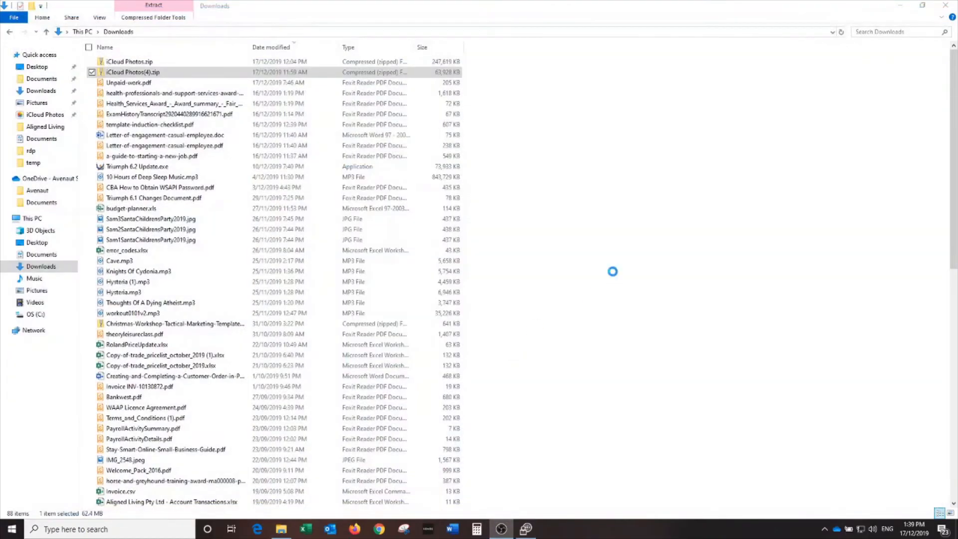
pyautogui.click(370, 354)
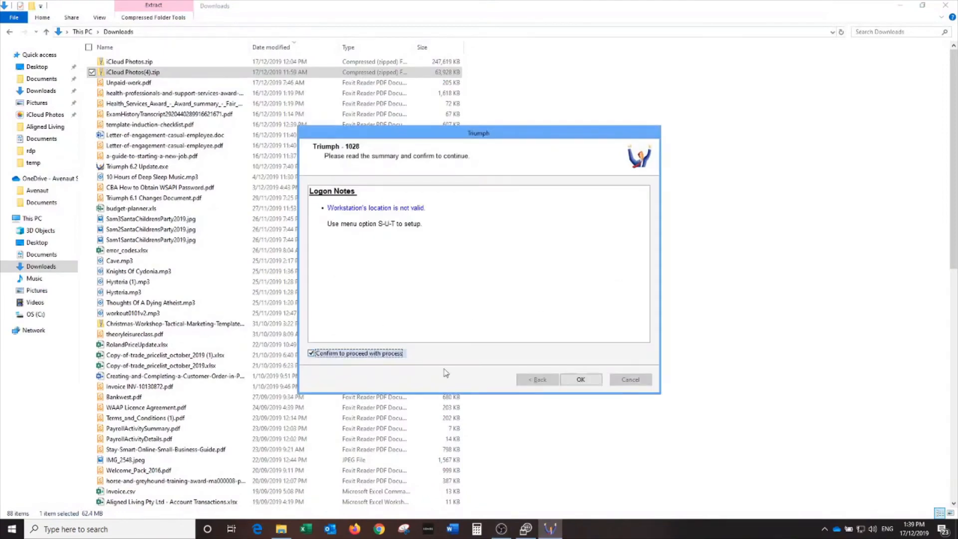
pyautogui.click(584, 381)
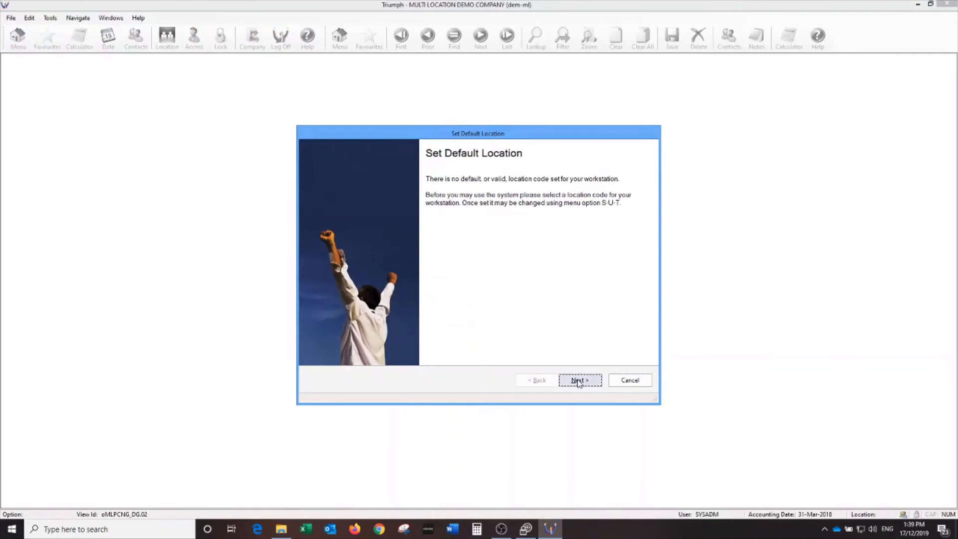
# Set the workstation's default location to Armadale (AR) and process the change.
pyautogui.click(574, 379)
pyautogui.click(390, 206)
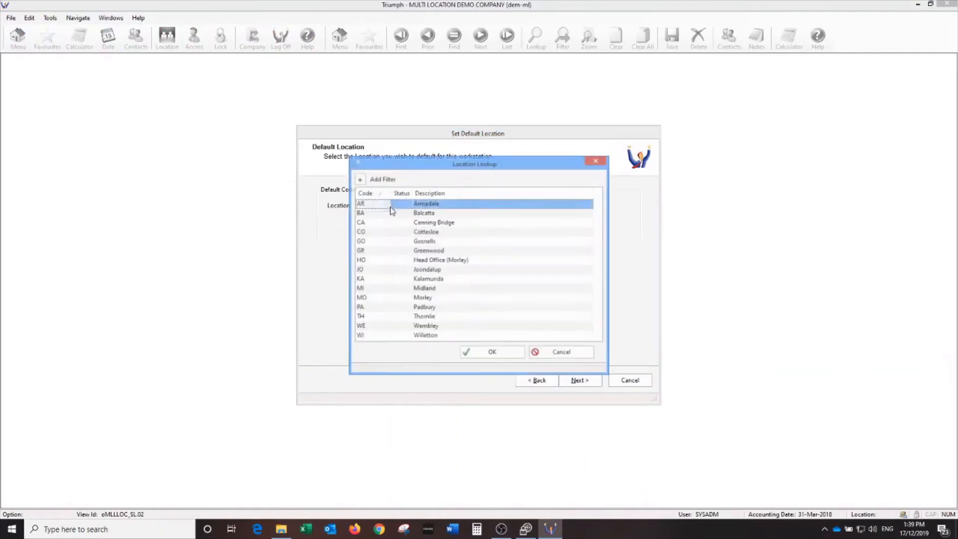
pyautogui.doubleClick(432, 208)
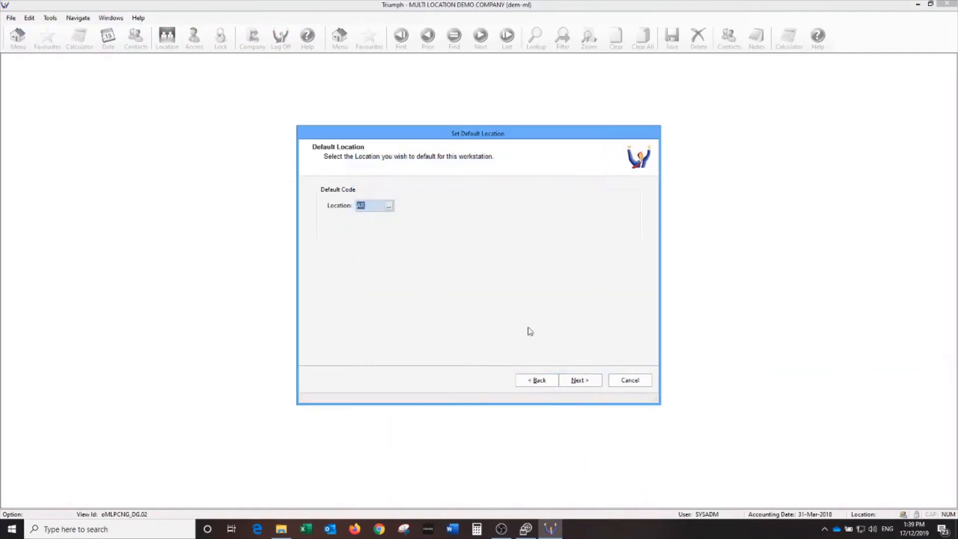
pyautogui.click(573, 379)
pyautogui.click(341, 353)
pyautogui.click(581, 384)
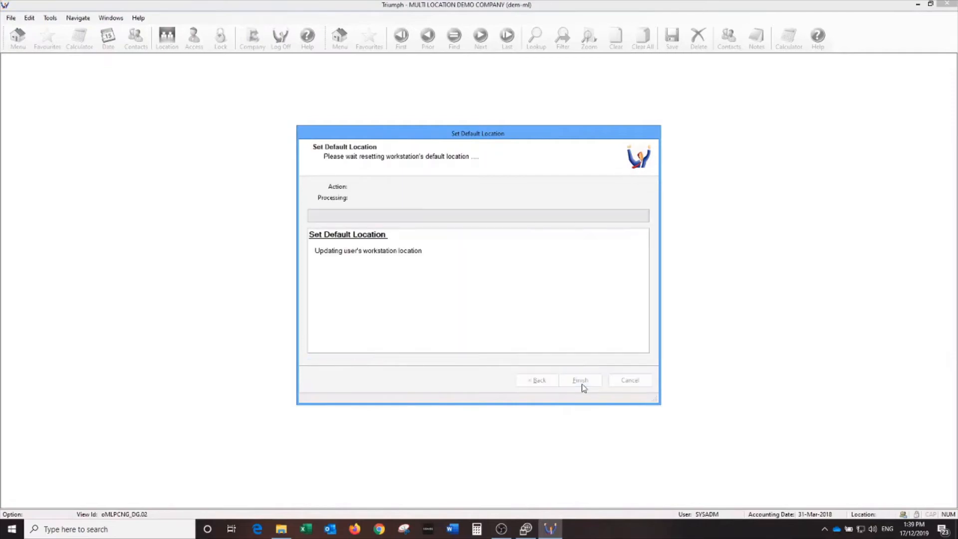
pyautogui.click(581, 384)
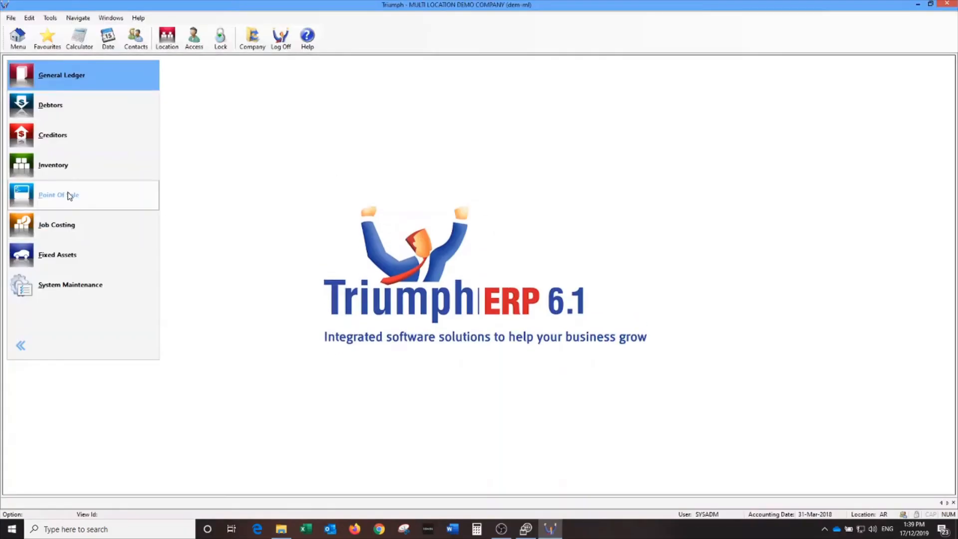
# Go to System Maintenance > Utilities > Style & Colour Set Up > Style Maintenance.
pyautogui.click(70, 285)
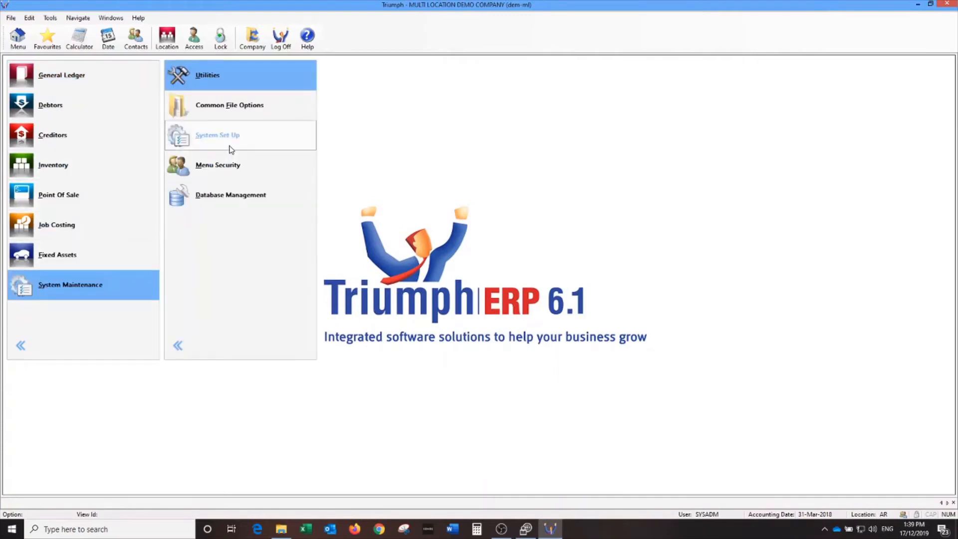
pyautogui.click(287, 78)
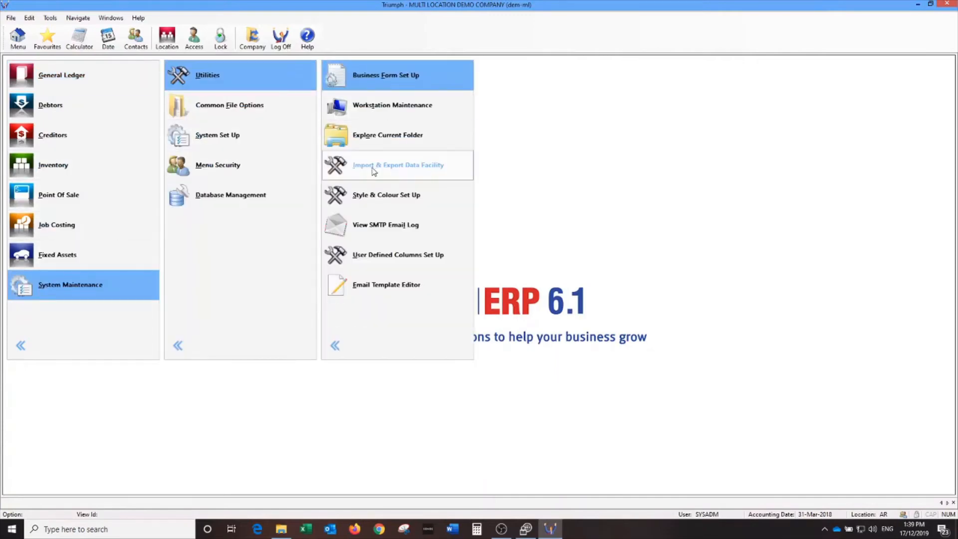
pyautogui.click(390, 196)
pyautogui.click(538, 83)
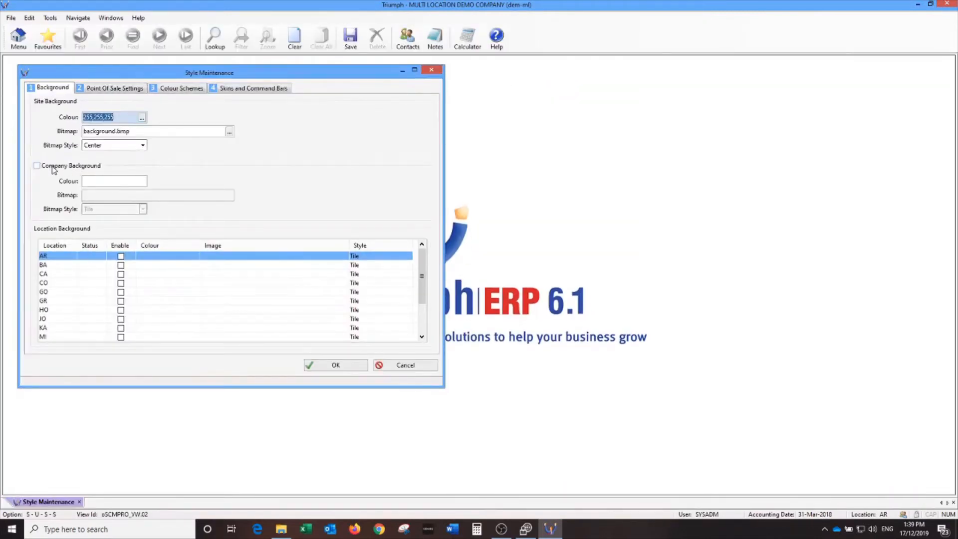
# Enable Company Background with colour 0,0,0 and apply the style settings.
pyautogui.click(53, 168)
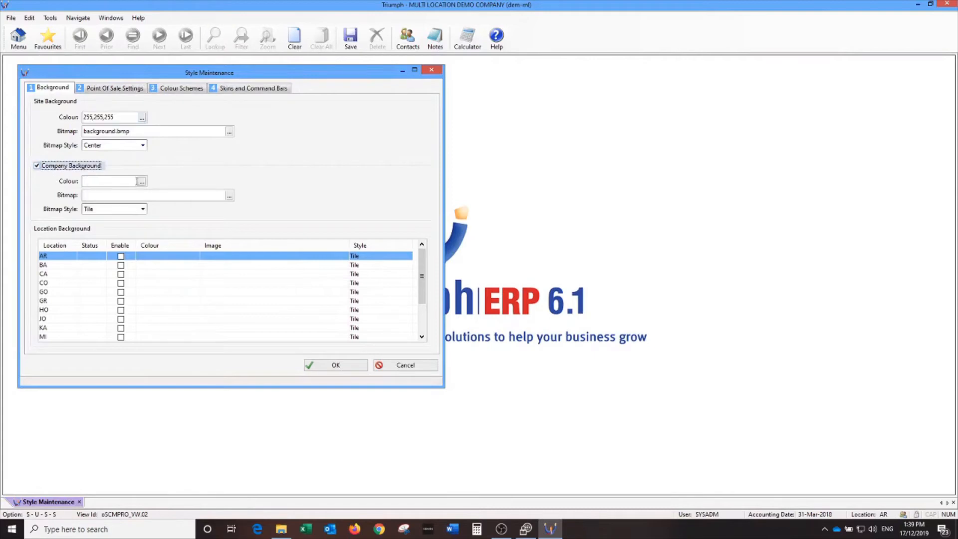
pyautogui.click(142, 181)
pyautogui.moveTo(175, 121); pyautogui.dragTo(175, 60)
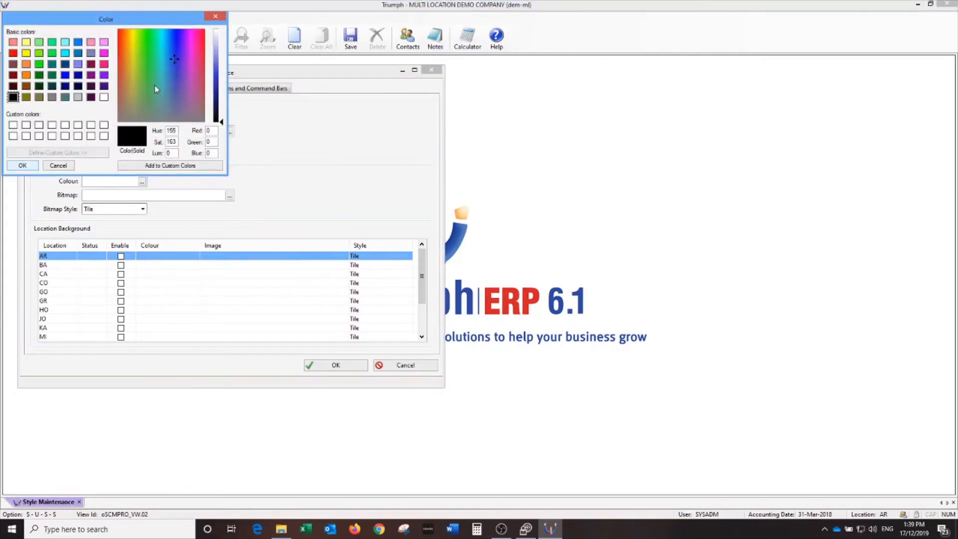
pyautogui.click(23, 165)
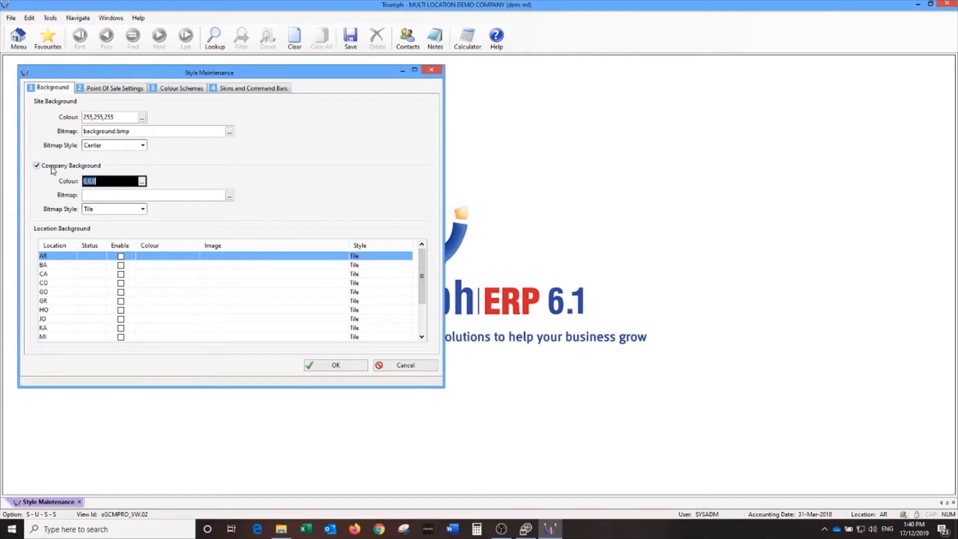
pyautogui.click(324, 370)
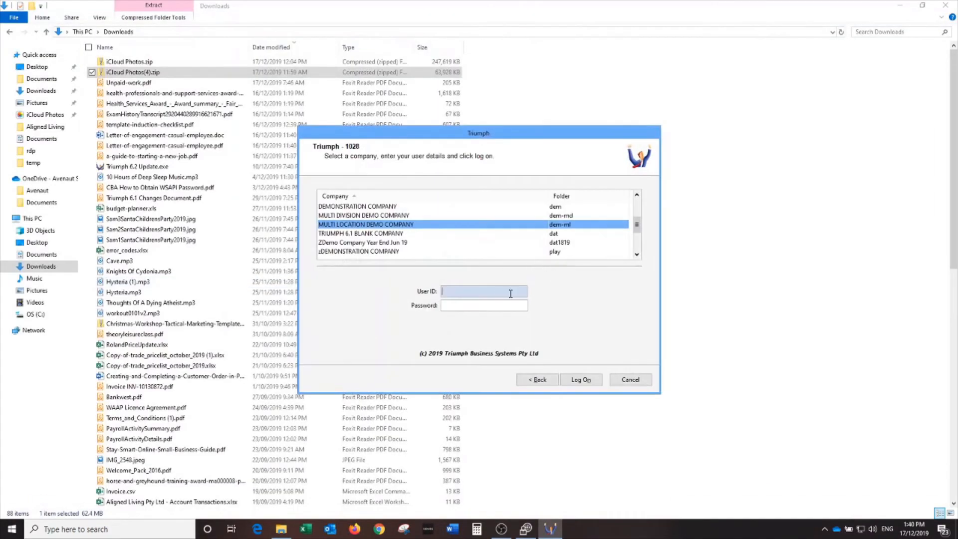
# Log on to ZDemo Company Year End Jun 19 with the user ID.
pyautogui.click(379, 243)
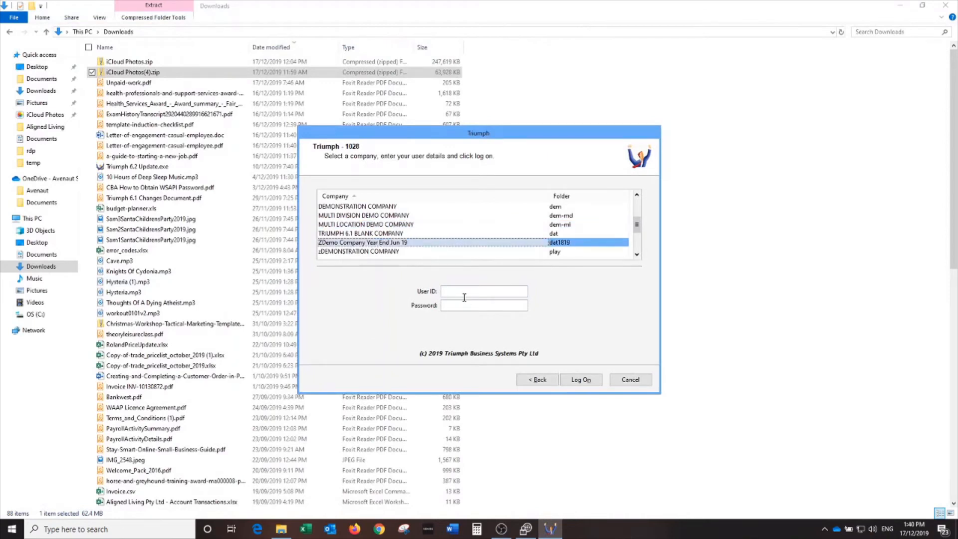
pyautogui.click(464, 292)
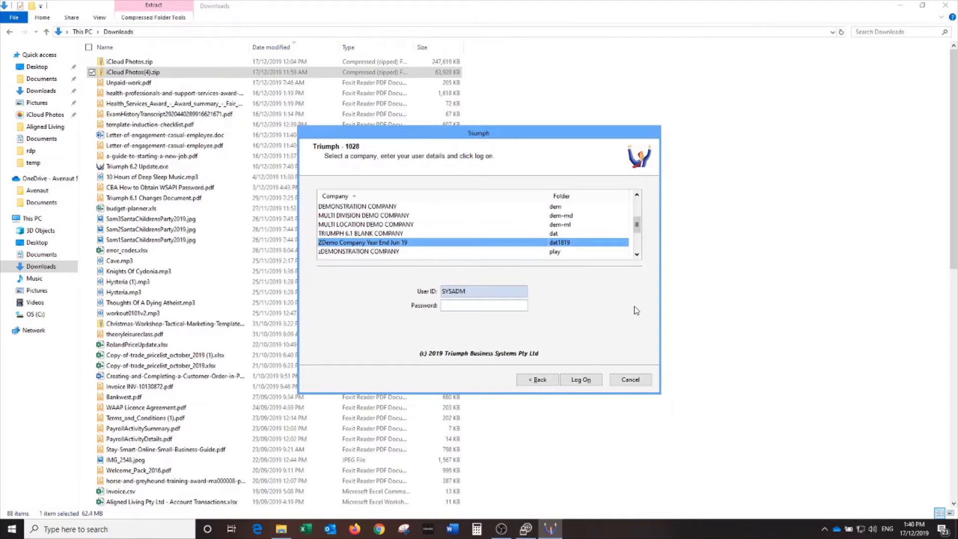
pyautogui.press('Tab')
pyautogui.press('Return')
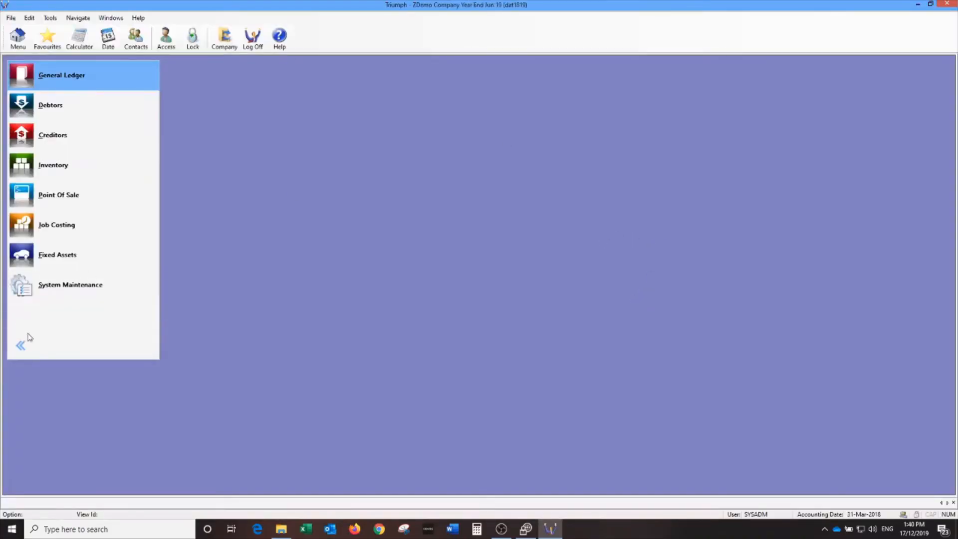
# Open the company's System Control Maintenance record from System Maintenance > System Set Up.
pyautogui.click(80, 285)
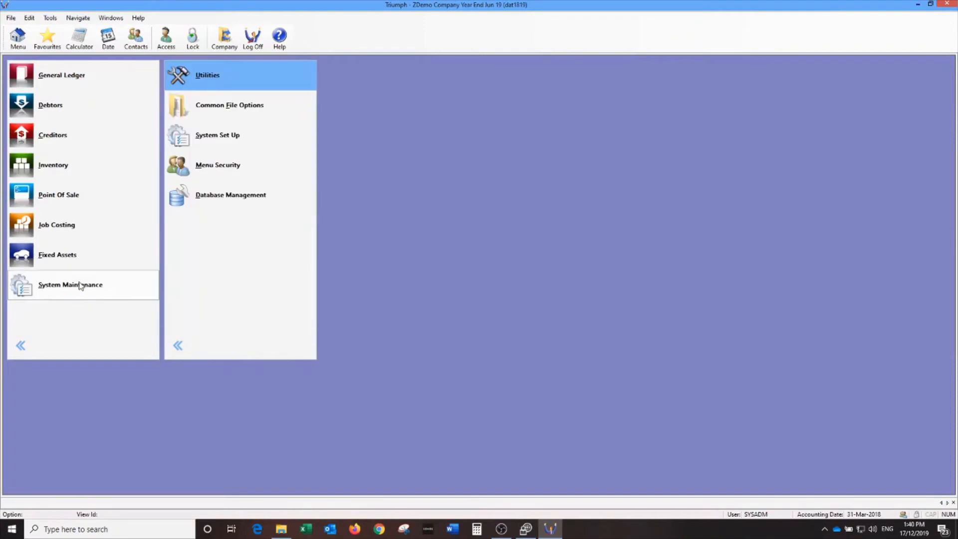
pyautogui.click(217, 139)
pyautogui.click(385, 75)
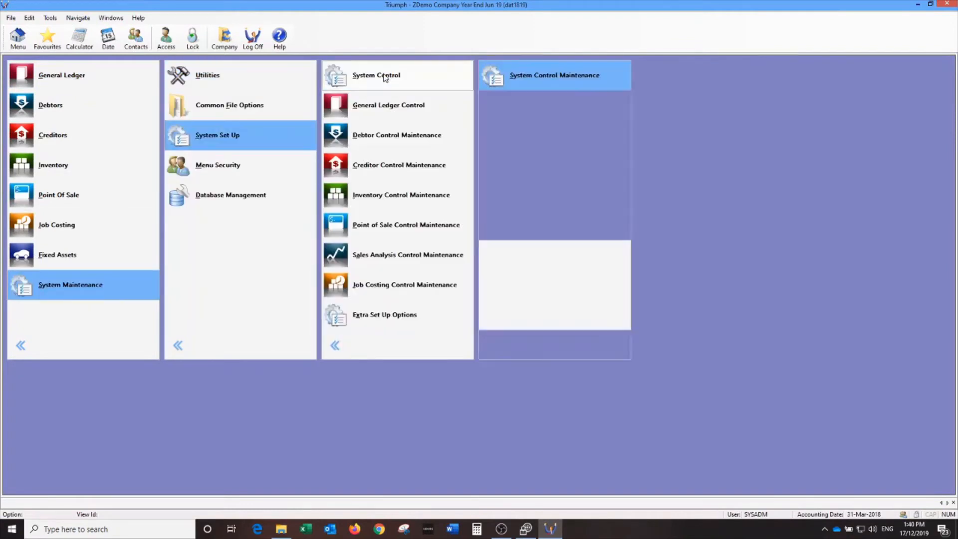
pyautogui.click(527, 79)
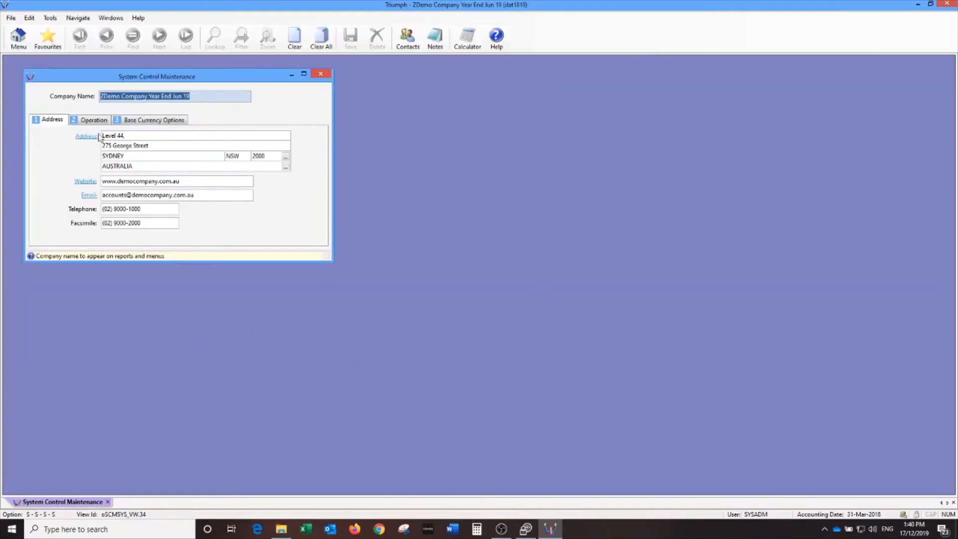
# Tick Enquiry Only Company on the Operation tab, save with Yes, and close the record.
pyautogui.click(93, 120)
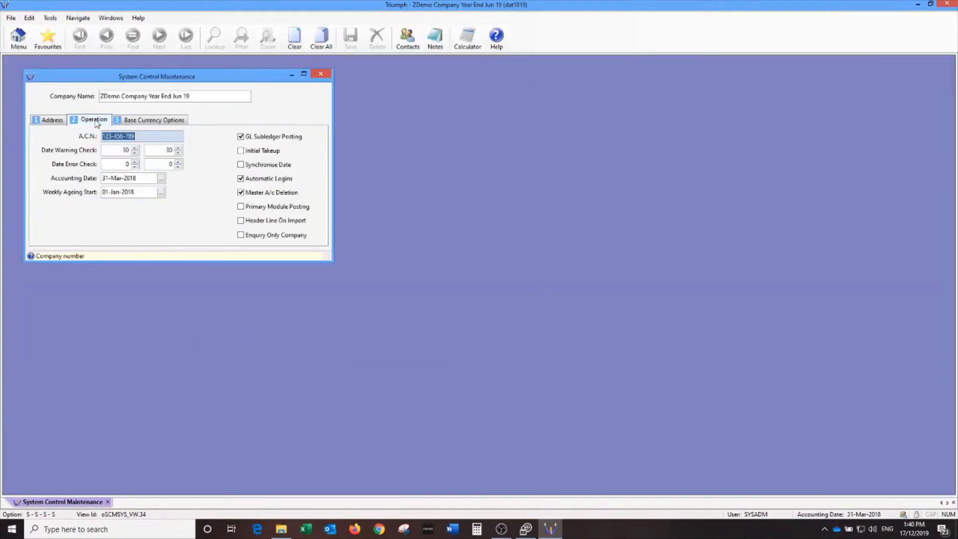
pyautogui.click(245, 234)
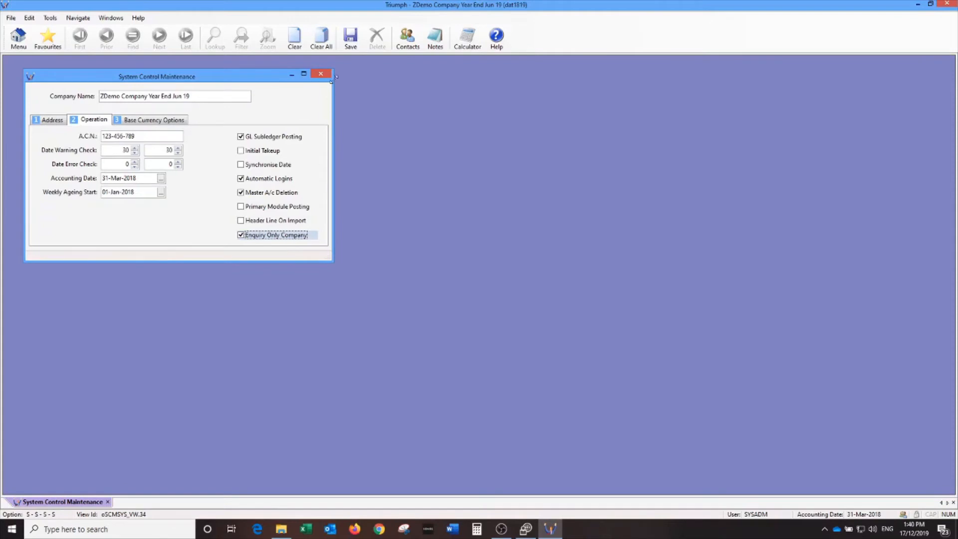
pyautogui.click(349, 48)
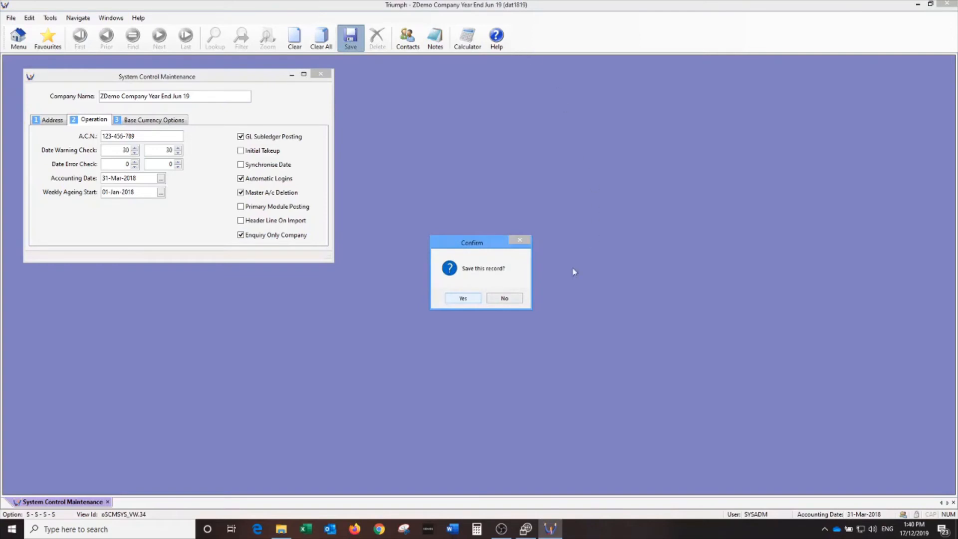
pyautogui.click(463, 298)
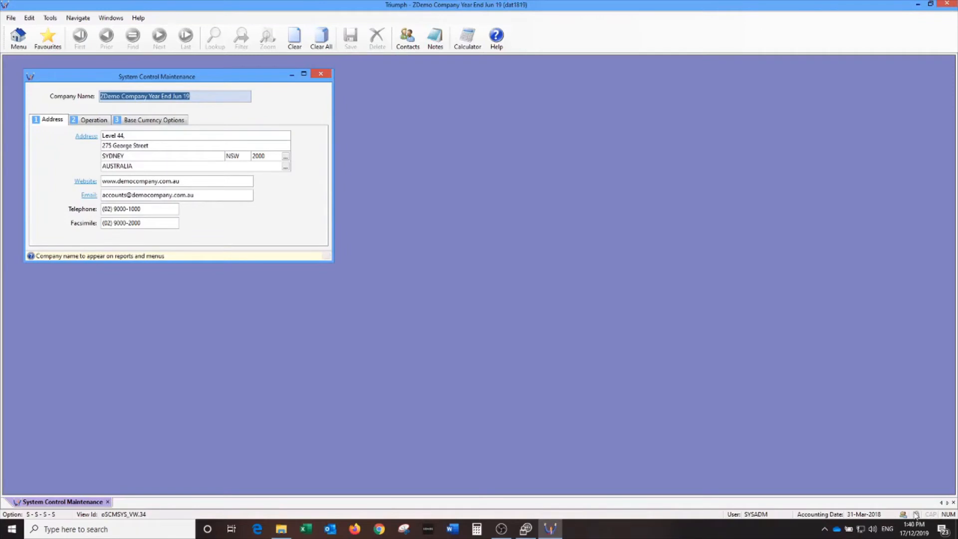
pyautogui.click(100, 121)
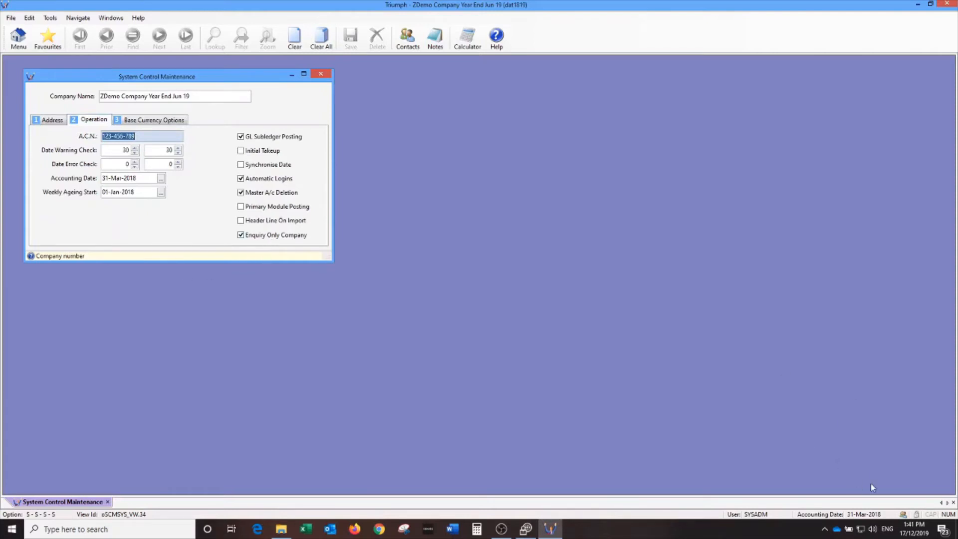
pyautogui.click(323, 74)
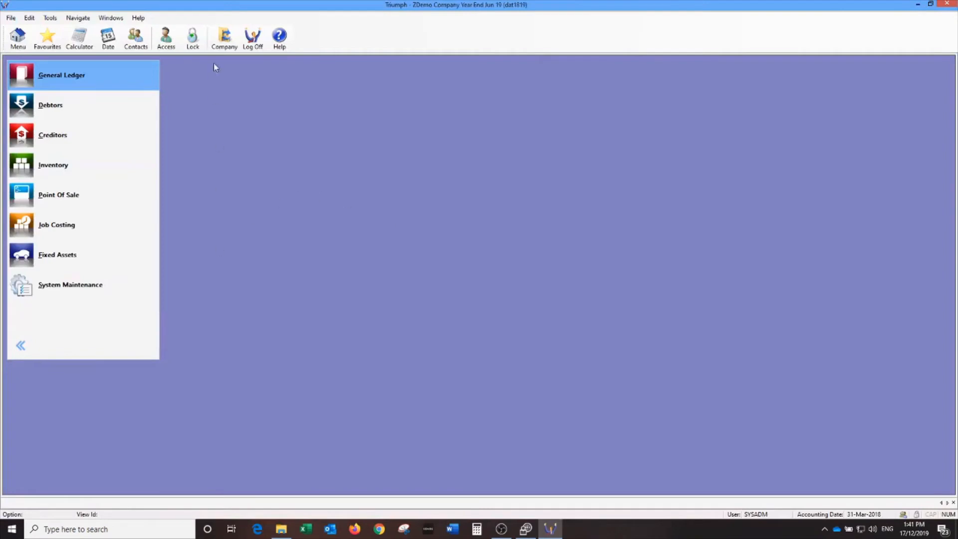
# Switch the active company to DEMONSTRATION COMPANY (dem) through Company Lookup.
pyautogui.click(223, 37)
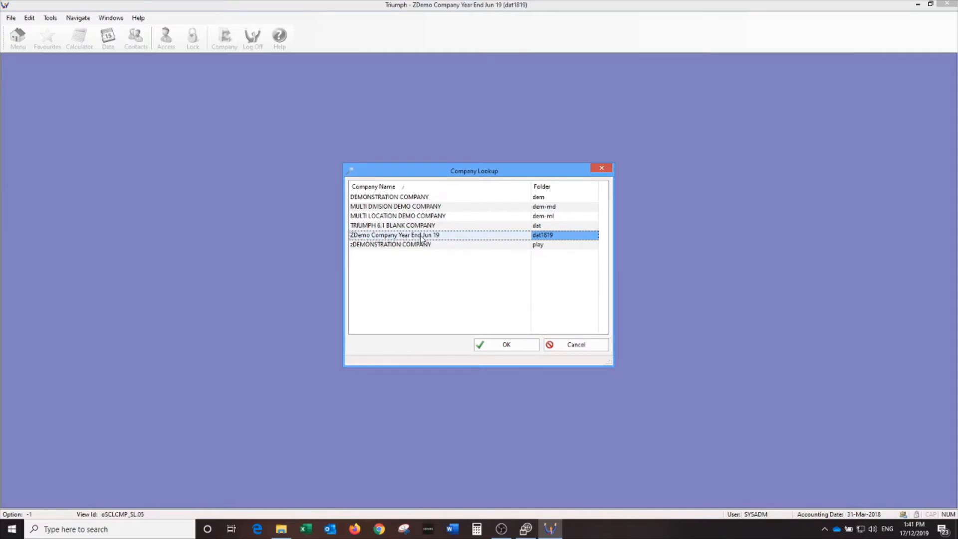
pyautogui.click(444, 197)
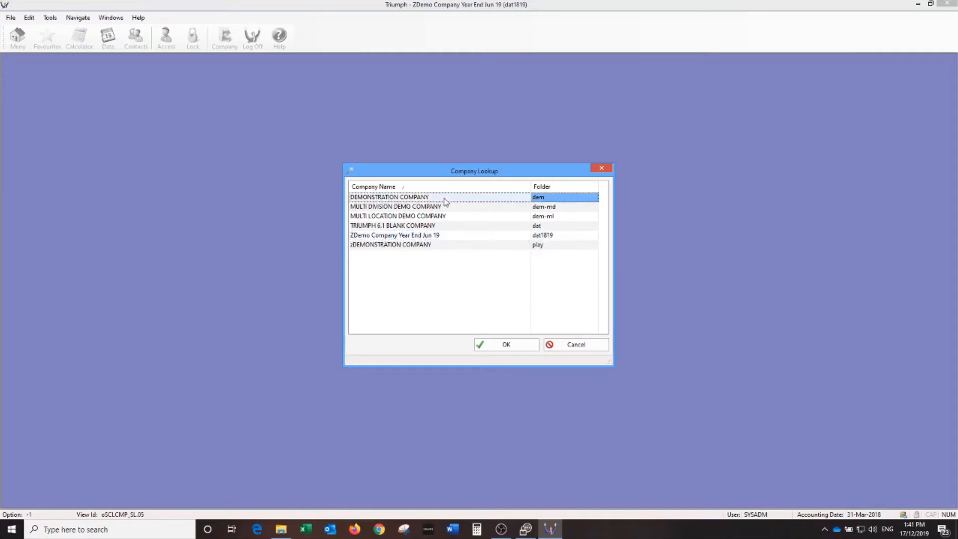
pyautogui.click(504, 345)
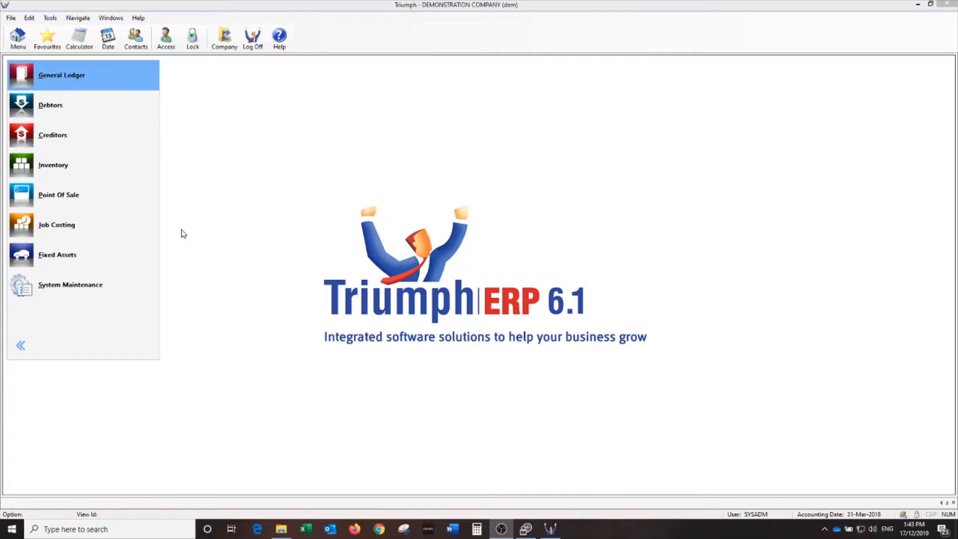
# Open the General Ledger End Of Period Processing wizard, then cancel it.
pyautogui.click(64, 84)
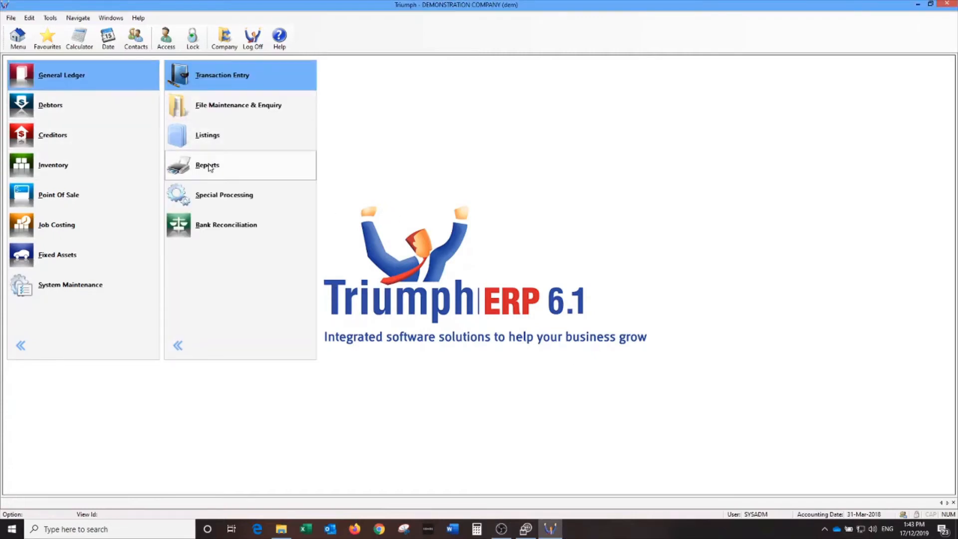
pyautogui.click(217, 200)
pyautogui.click(394, 256)
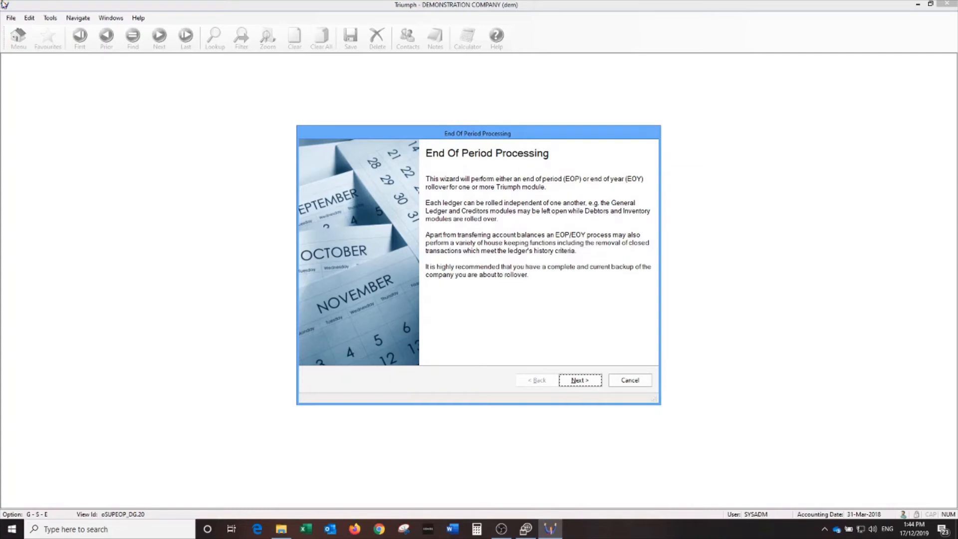
pyautogui.click(644, 381)
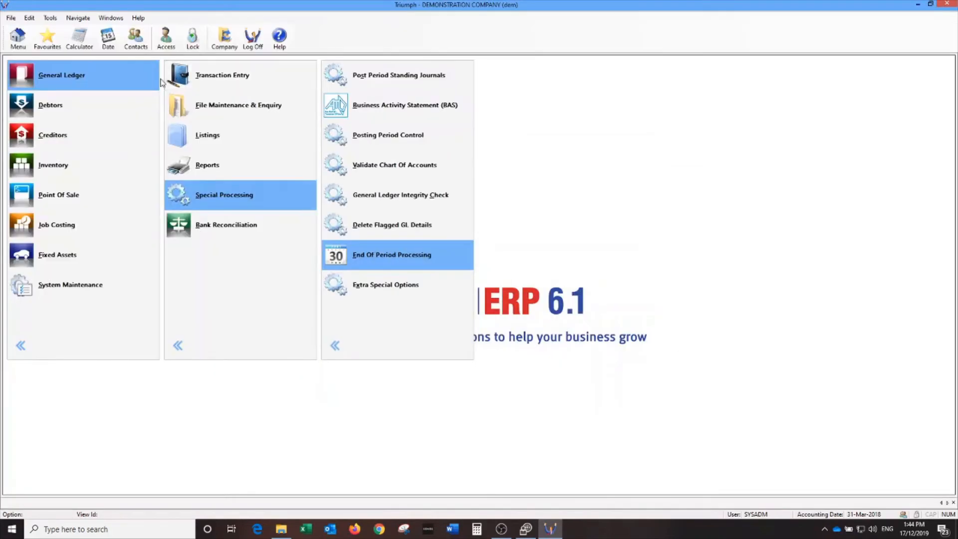
# Start a Bank Reconciliation, loading statement page 3 with $40,625.07 brought forward.
pyautogui.click(253, 227)
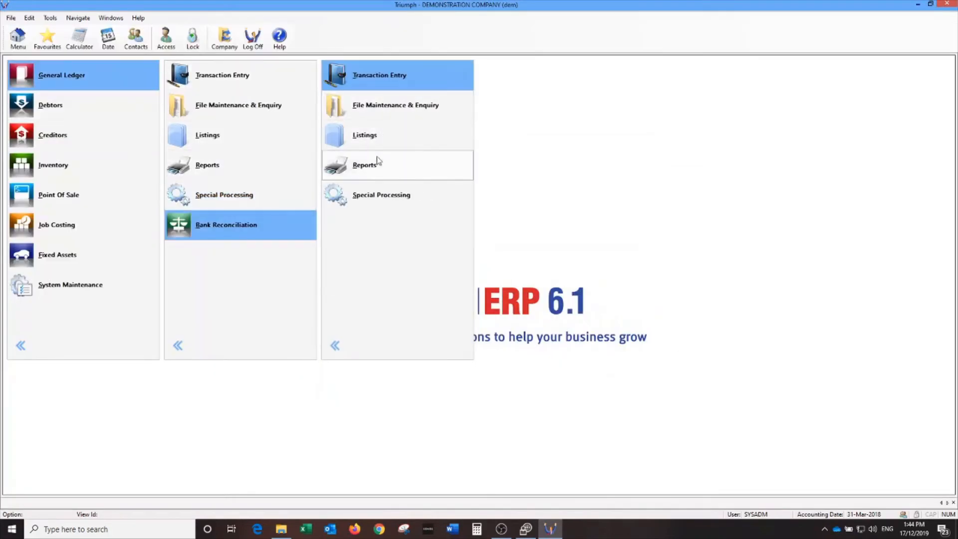
pyautogui.click(371, 195)
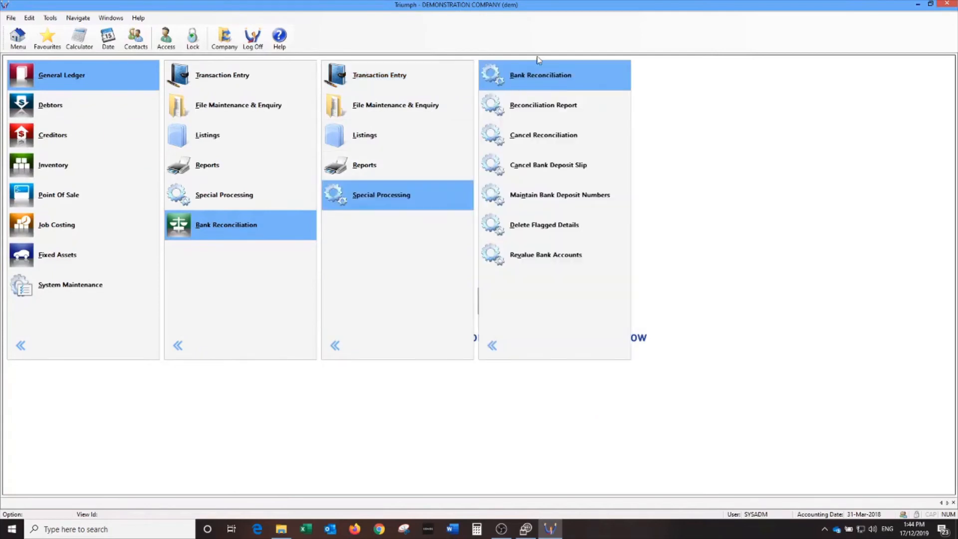
pyautogui.click(537, 70)
pyautogui.click(123, 95)
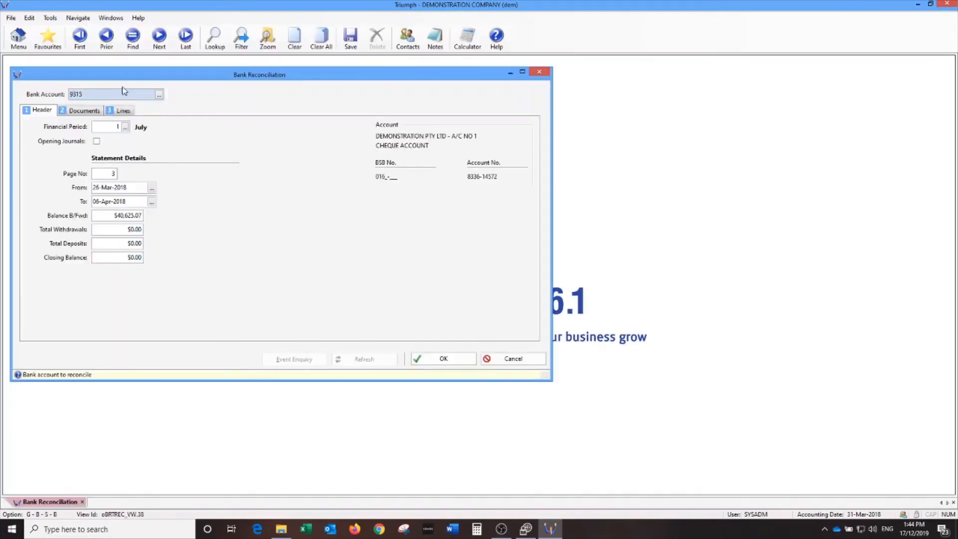
# Browse the bank accounts and view the investment account's transaction lines.
pyautogui.click(158, 39)
pyautogui.click(158, 39)
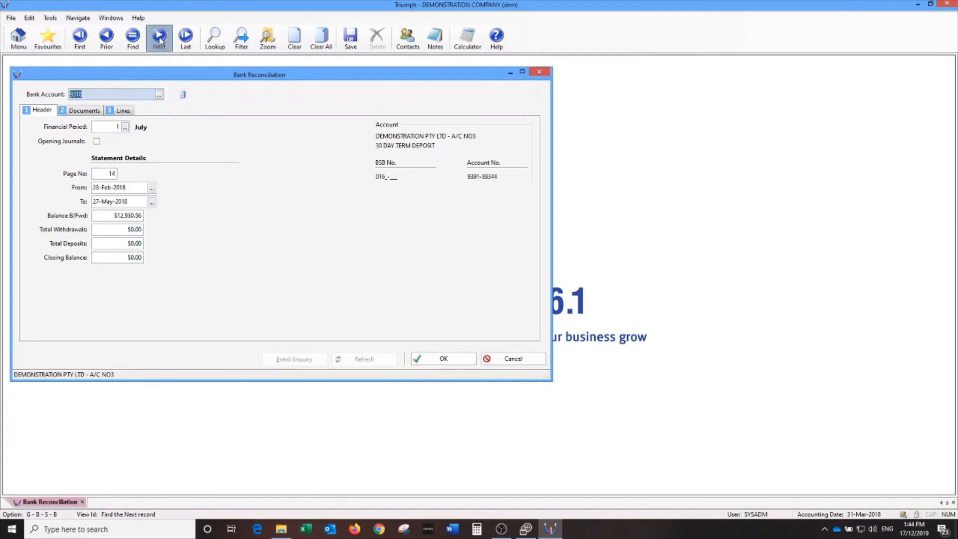
pyautogui.click(106, 43)
pyautogui.click(105, 43)
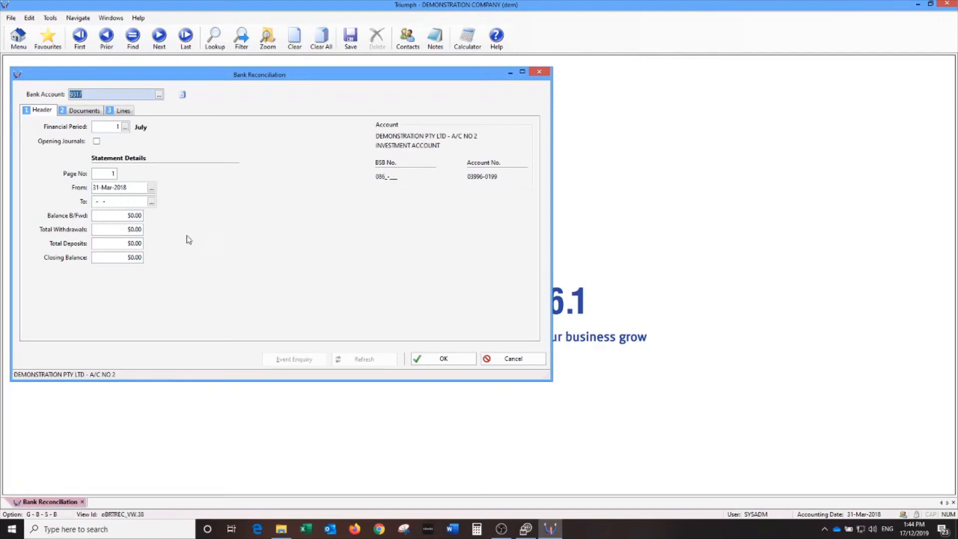
pyautogui.click(119, 113)
pyautogui.click(522, 303)
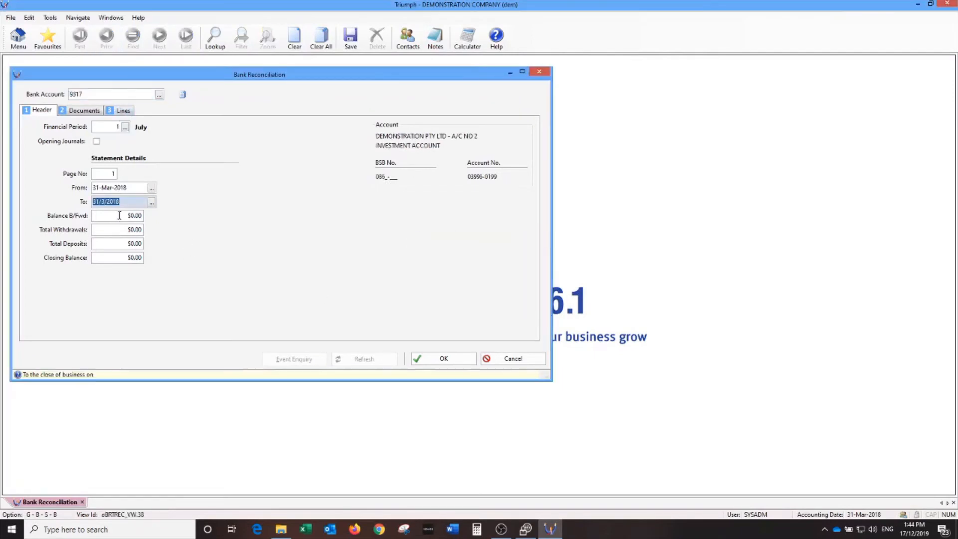
pyautogui.click(123, 110)
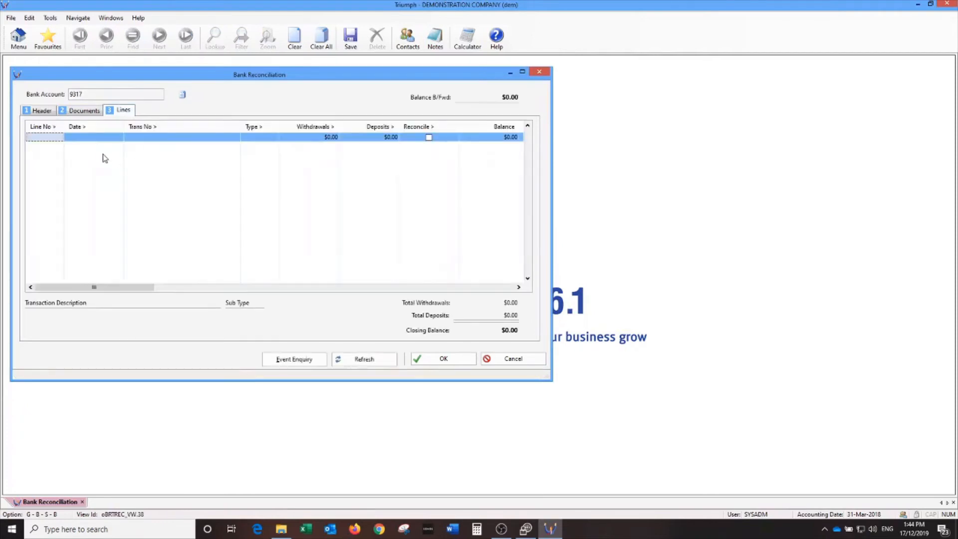
pyautogui.click(40, 110)
# Load the cheque account, reconcile its first transaction, and exit leaving it in progress.
pyautogui.click(158, 94)
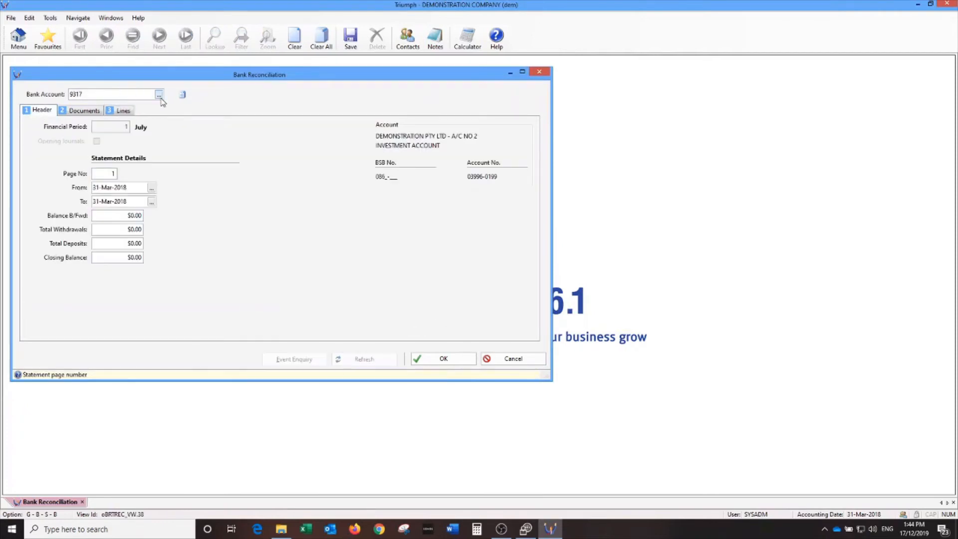
pyautogui.doubleClick(288, 203)
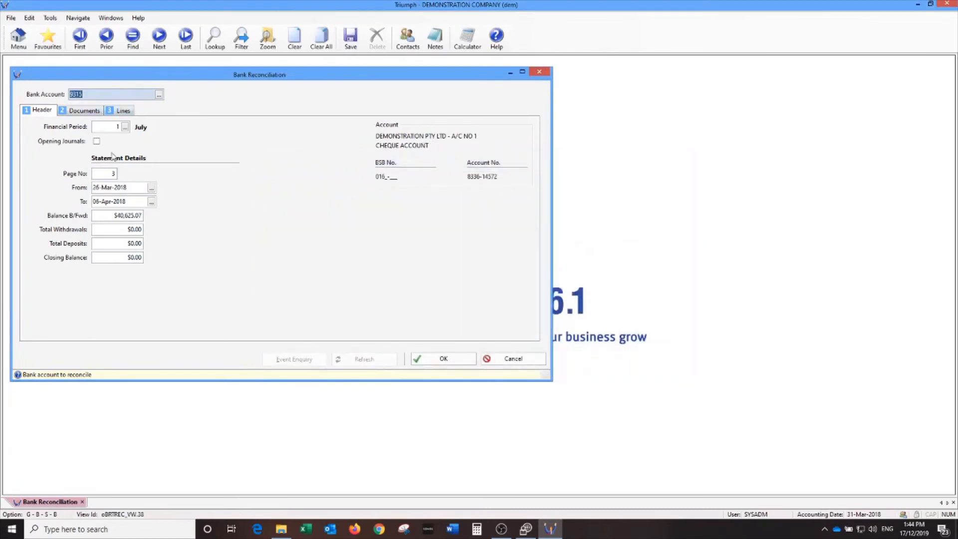
pyautogui.click(123, 110)
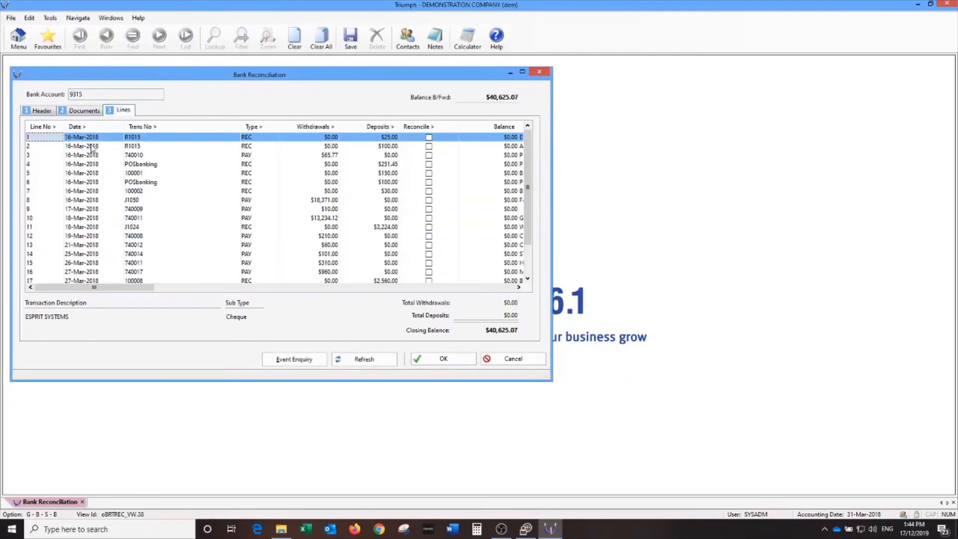
pyautogui.click(428, 137)
pyautogui.click(350, 48)
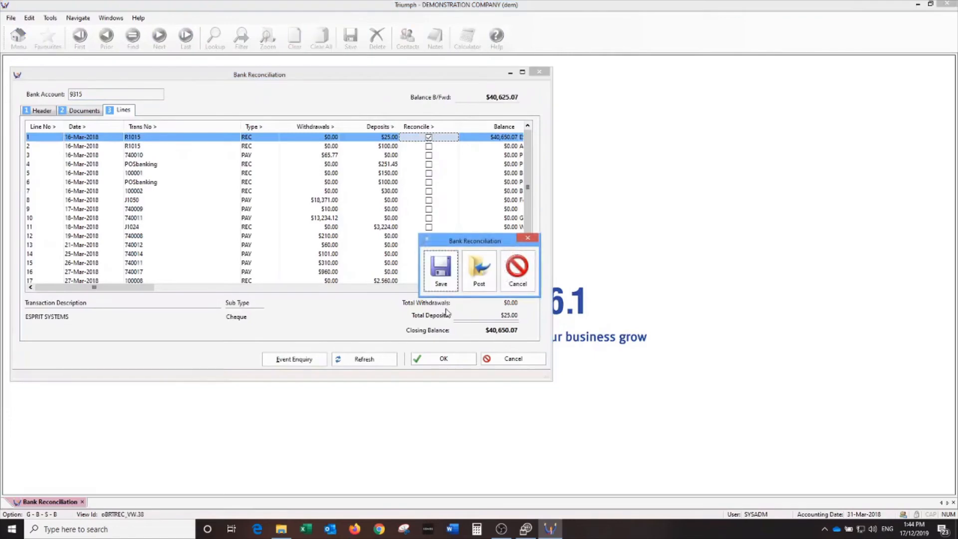
pyautogui.click(479, 269)
pyautogui.click(539, 72)
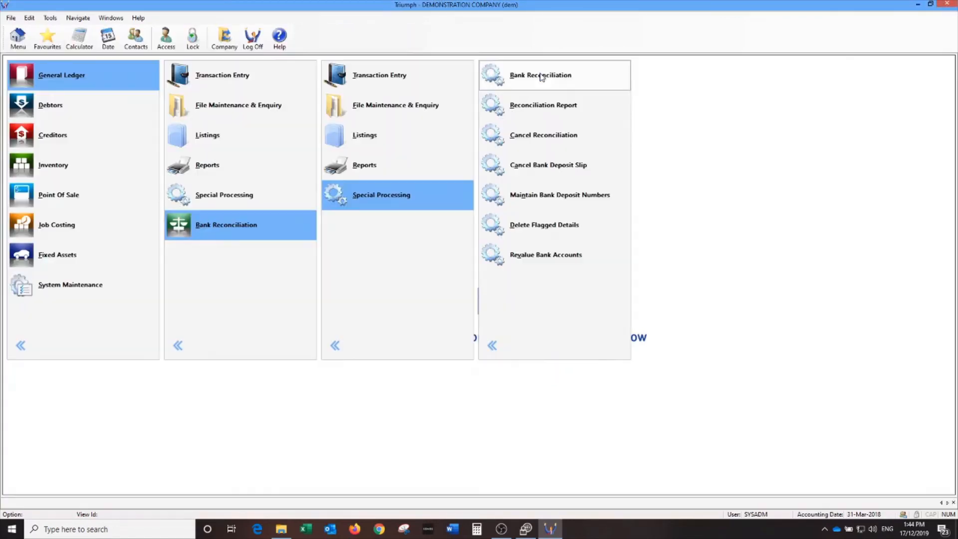
# Delete the cheque account's in-progress reconciliation and close the screen.
pyautogui.click(533, 80)
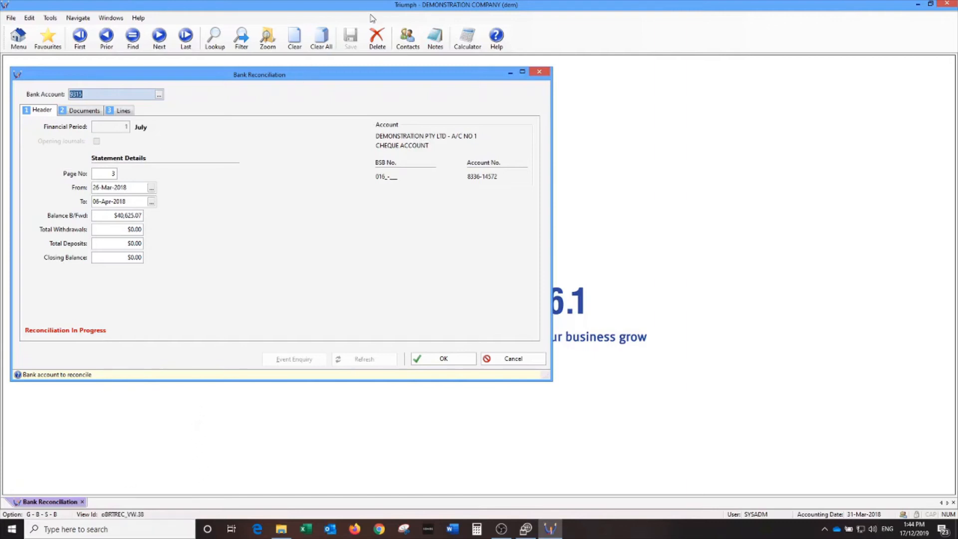
pyautogui.click(377, 39)
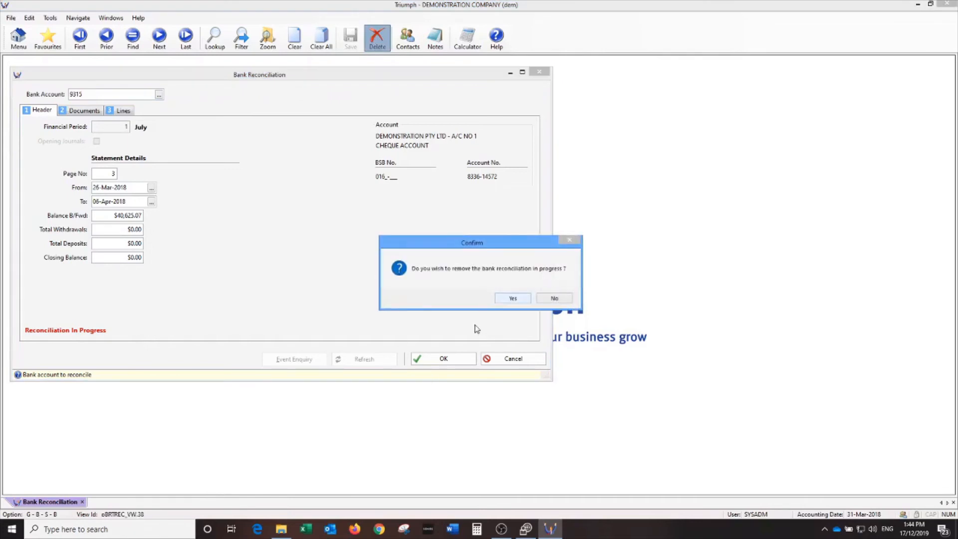
pyautogui.click(511, 299)
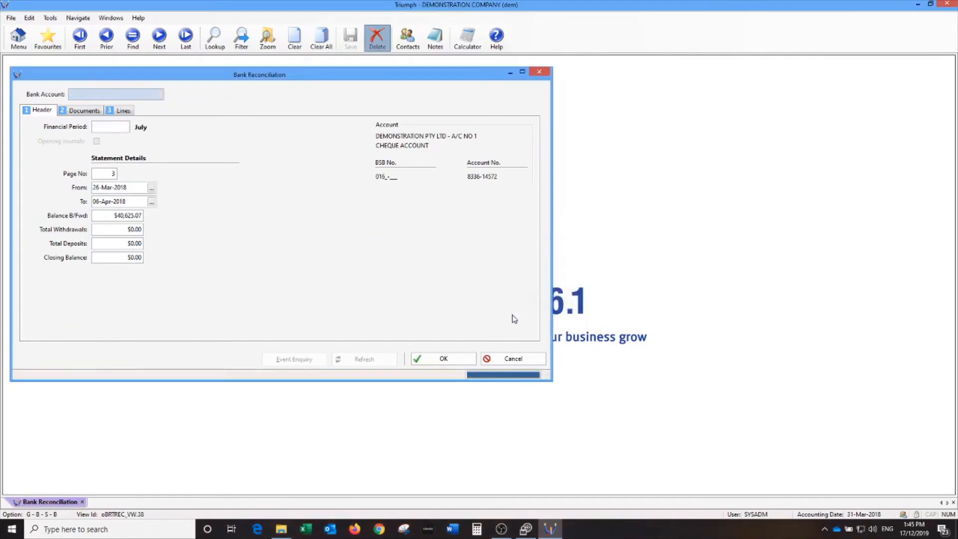
pyautogui.click(547, 74)
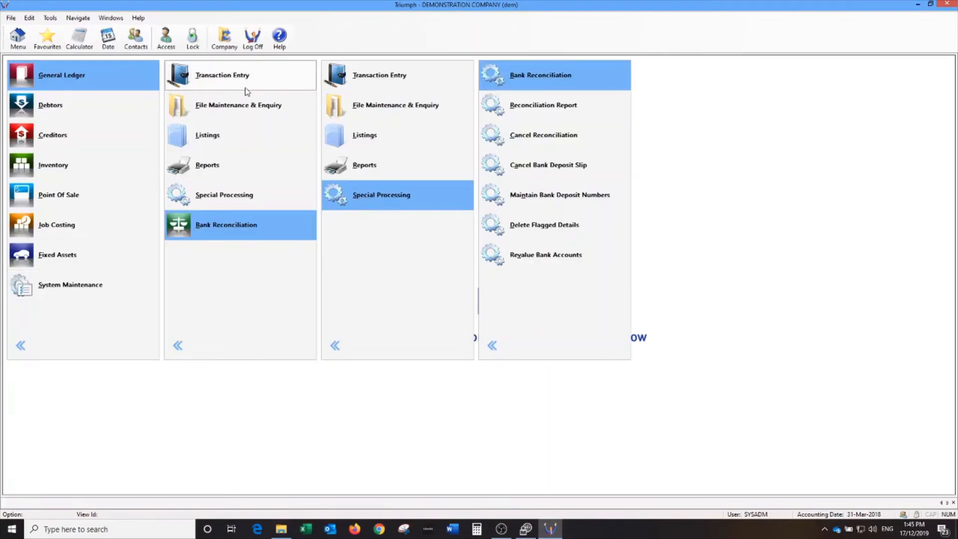
# In End Of Period Processing, select only General Ledger with End Of Year, ending 31-Jul-2019.
pyautogui.click(225, 195)
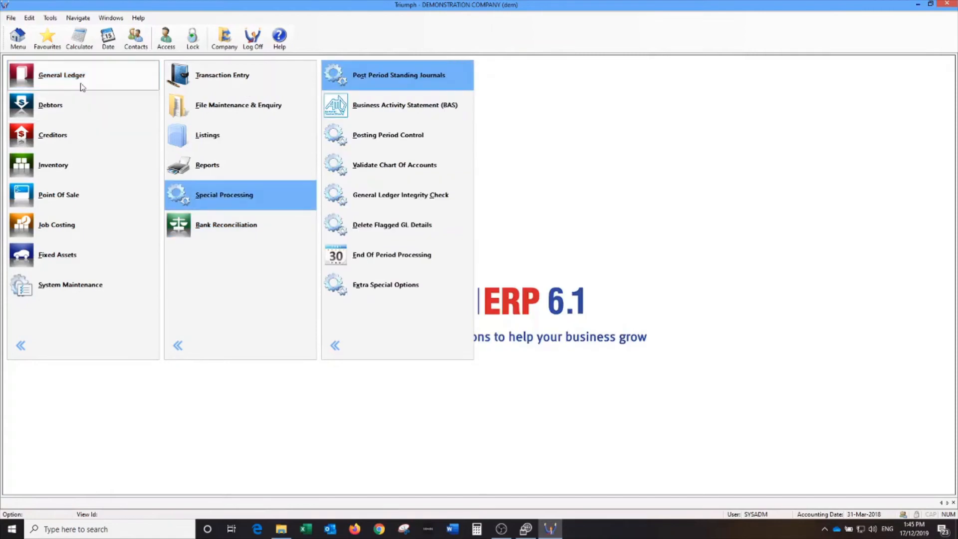
pyautogui.click(392, 257)
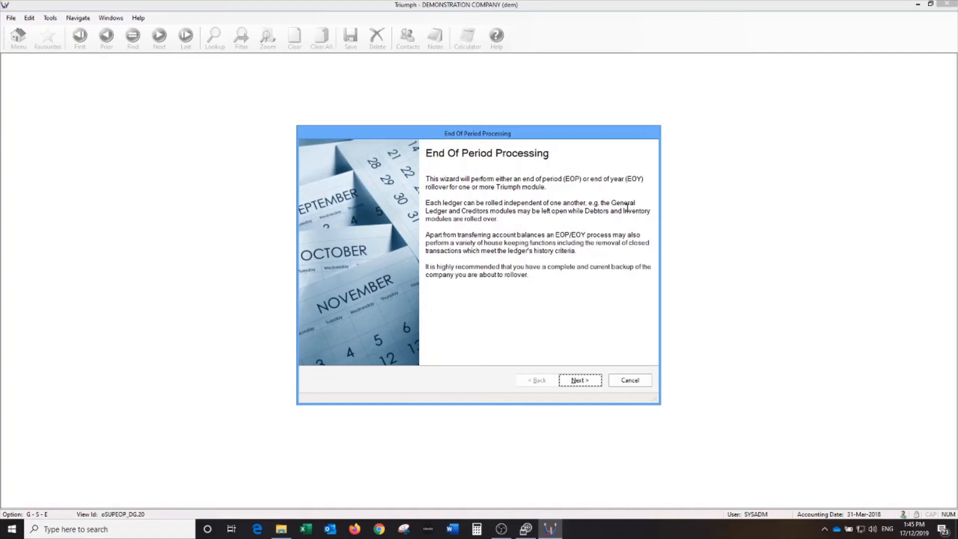
pyautogui.click(579, 380)
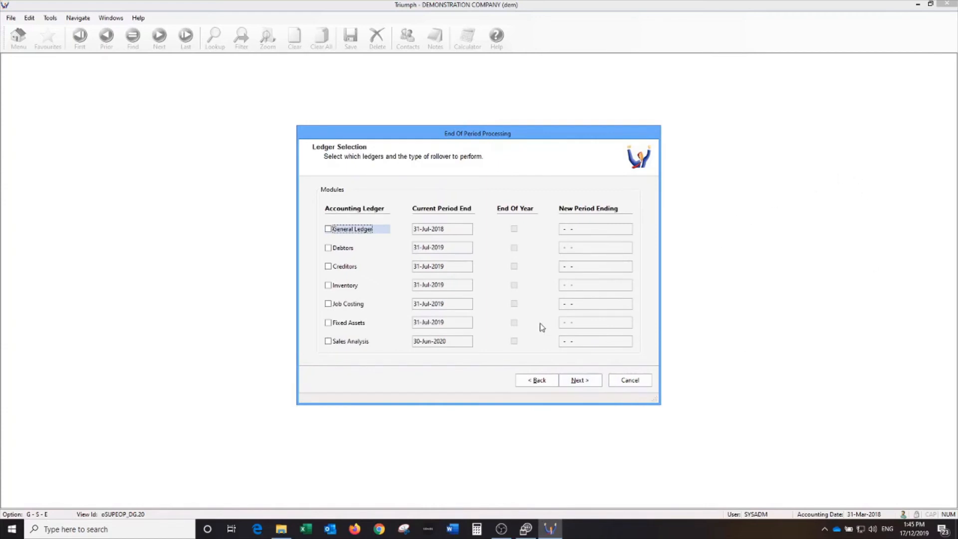
pyautogui.click(348, 251)
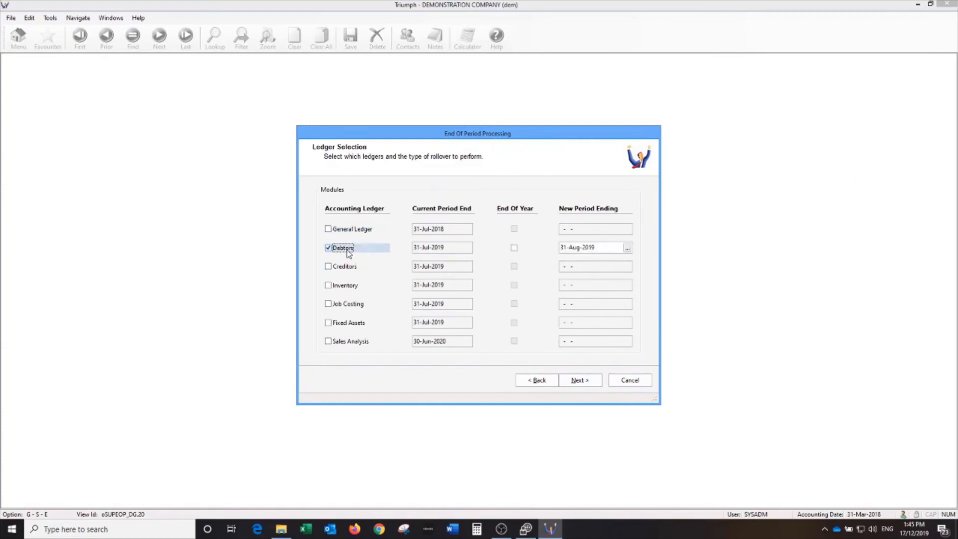
pyautogui.click(347, 251)
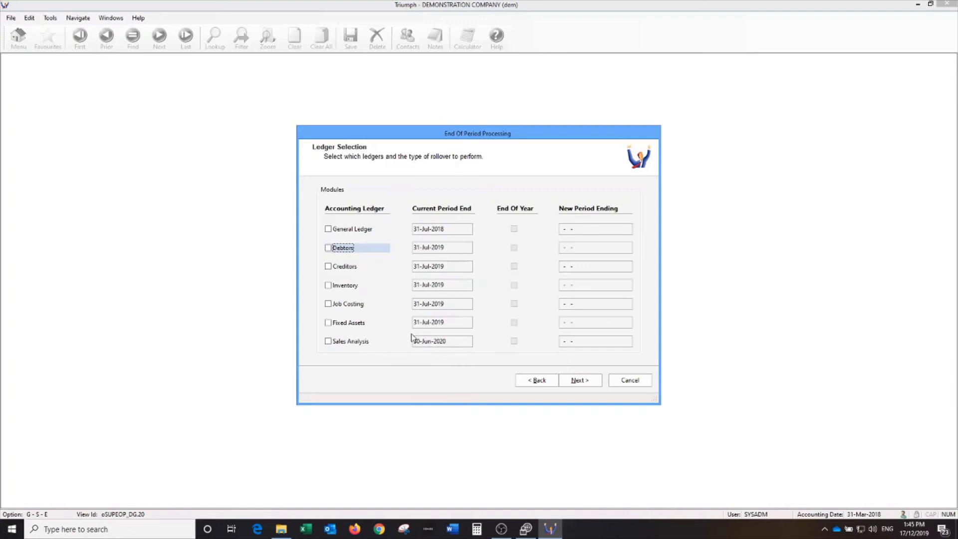
pyautogui.click(329, 228)
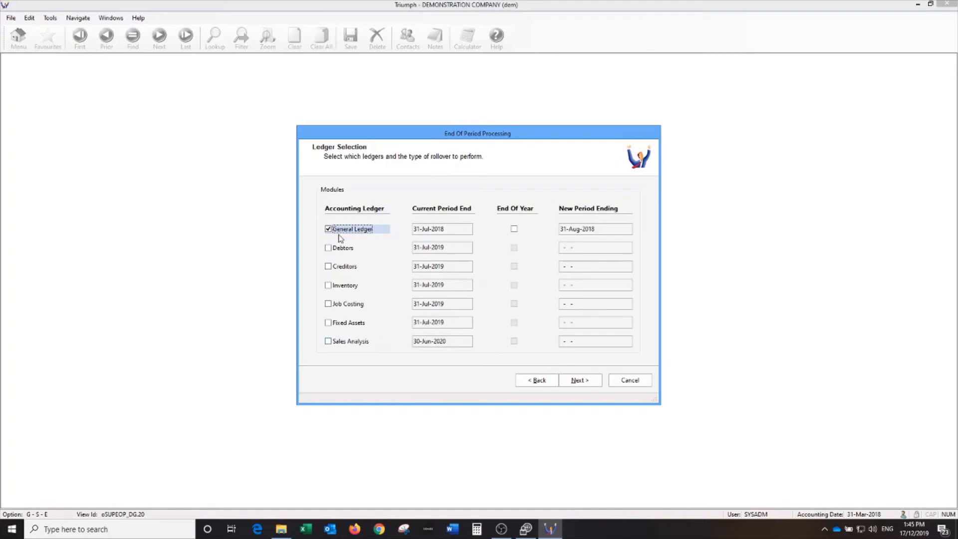
pyautogui.click(514, 229)
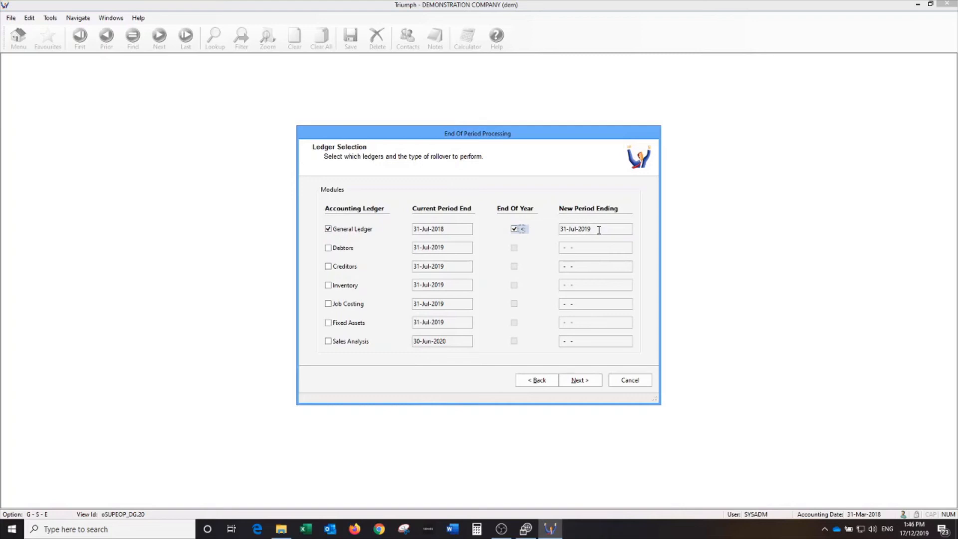
# Keep Clear budgets selected and review the summary's backup and end-of-year mismatch warnings.
pyautogui.click(579, 381)
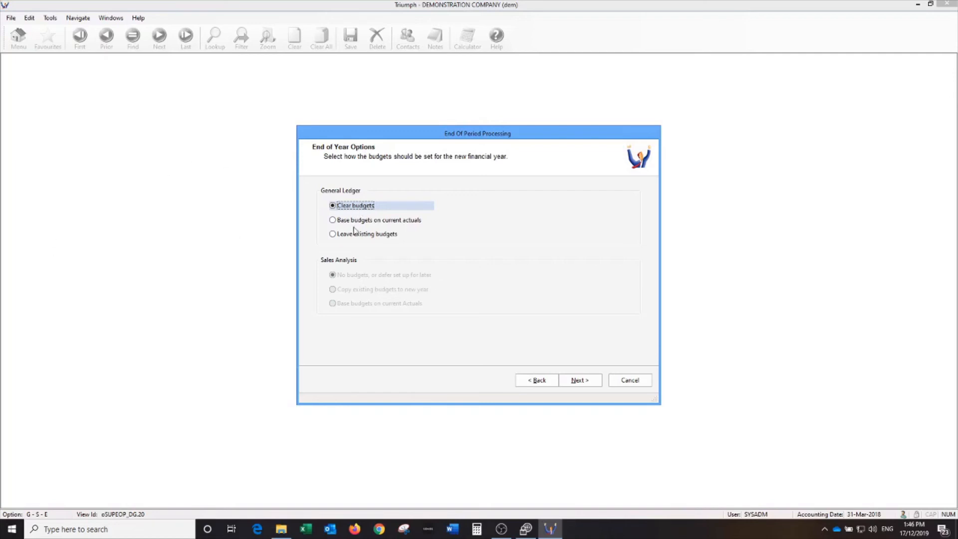
pyautogui.click(579, 383)
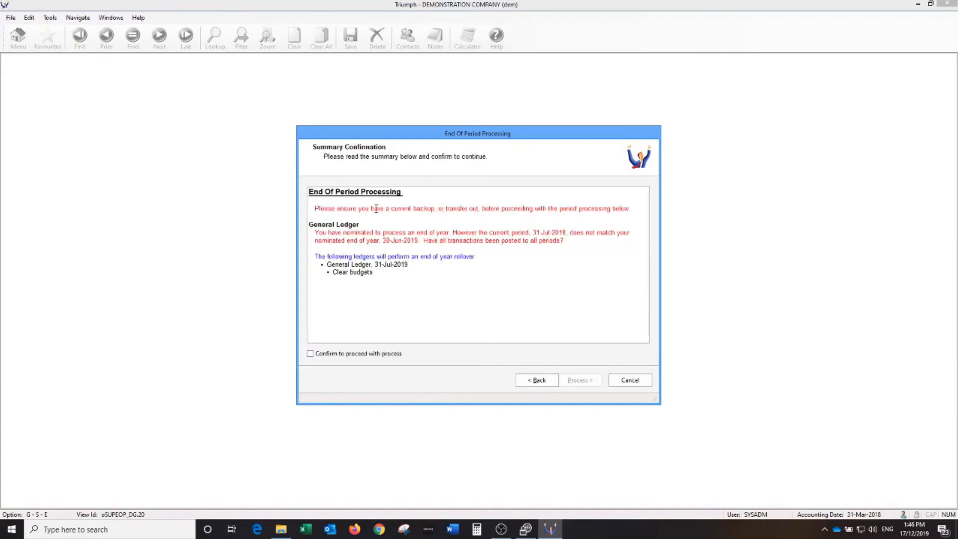
pyautogui.moveTo(390, 208); pyautogui.dragTo(573, 216)
pyautogui.click(549, 209)
pyautogui.doubleClick(321, 232)
pyautogui.click(451, 223)
# Recheck the earlier wizard pages, then tick Confirm to proceed with process.
pyautogui.click(533, 381)
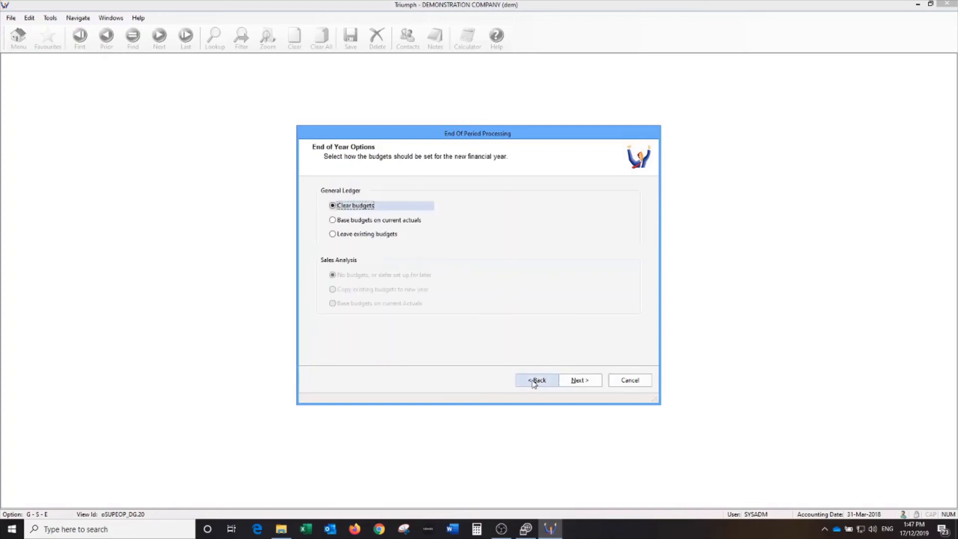
pyautogui.click(533, 381)
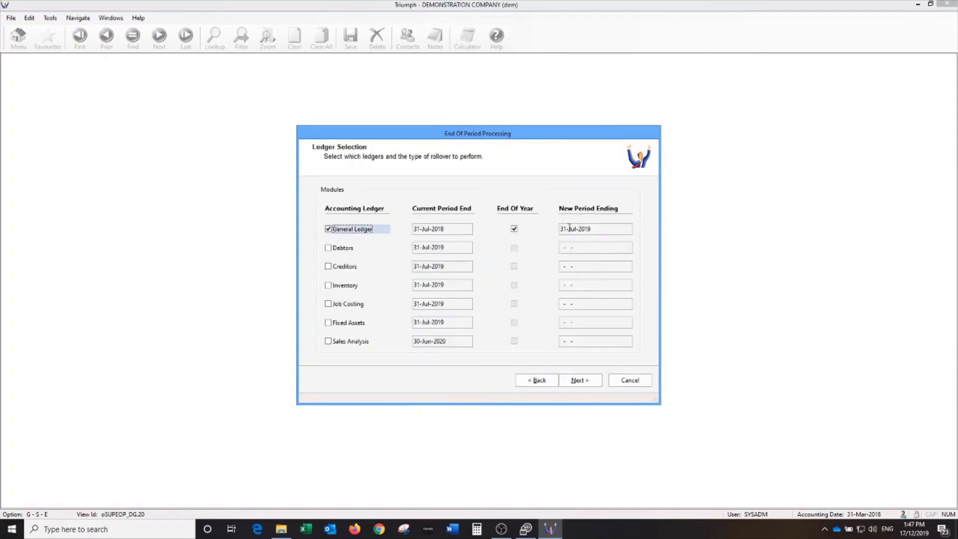
pyautogui.click(581, 382)
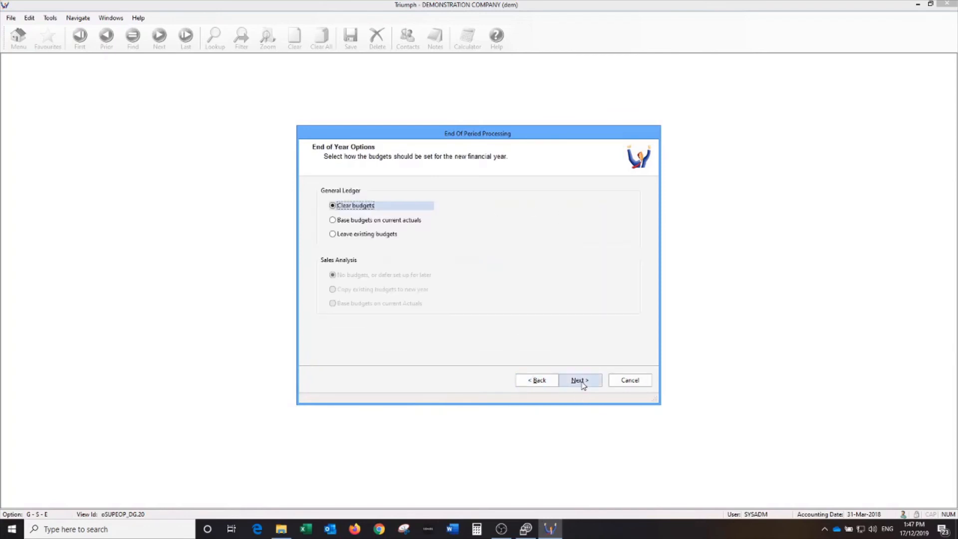
pyautogui.click(581, 382)
pyautogui.click(331, 356)
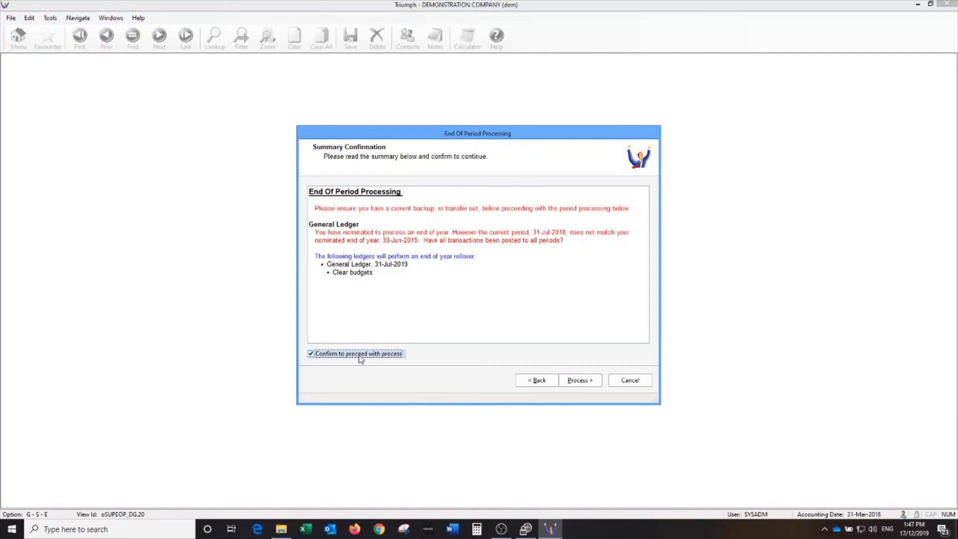
# Process the General Ledger year-end rollover and finish once the log reports done.
pyautogui.click(577, 382)
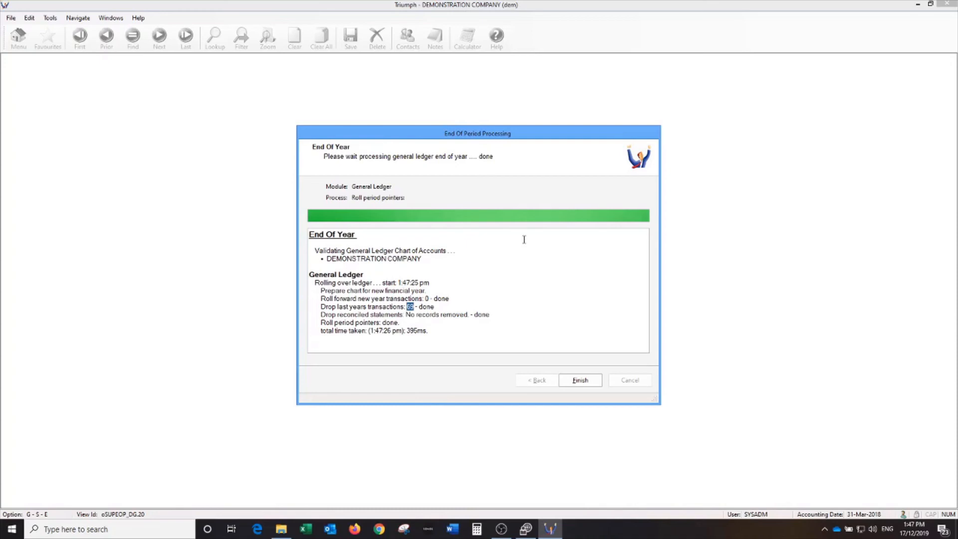
pyautogui.click(576, 380)
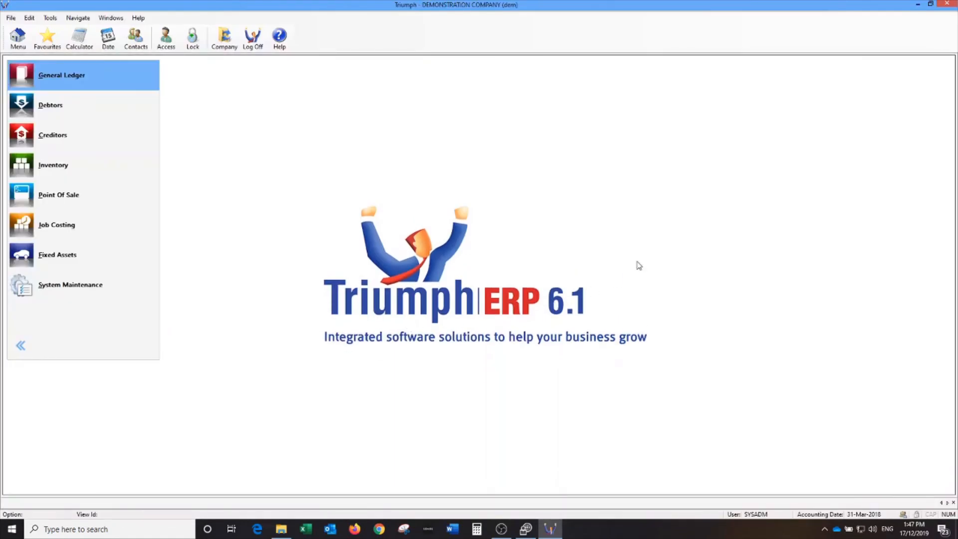
# Check in Financial Period Maintenance that periods now run July 2019 to June 2020.
pyautogui.click(73, 288)
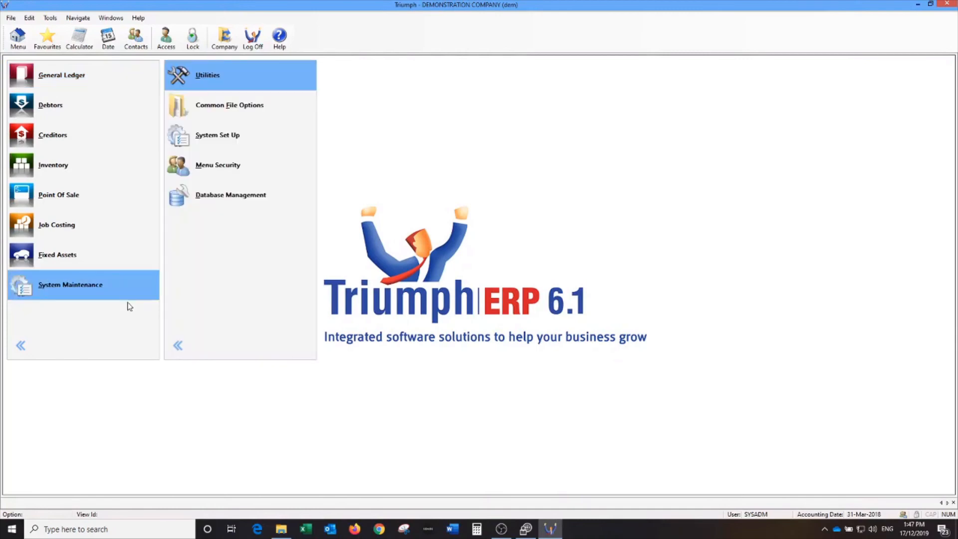
pyautogui.click(206, 139)
pyautogui.click(374, 114)
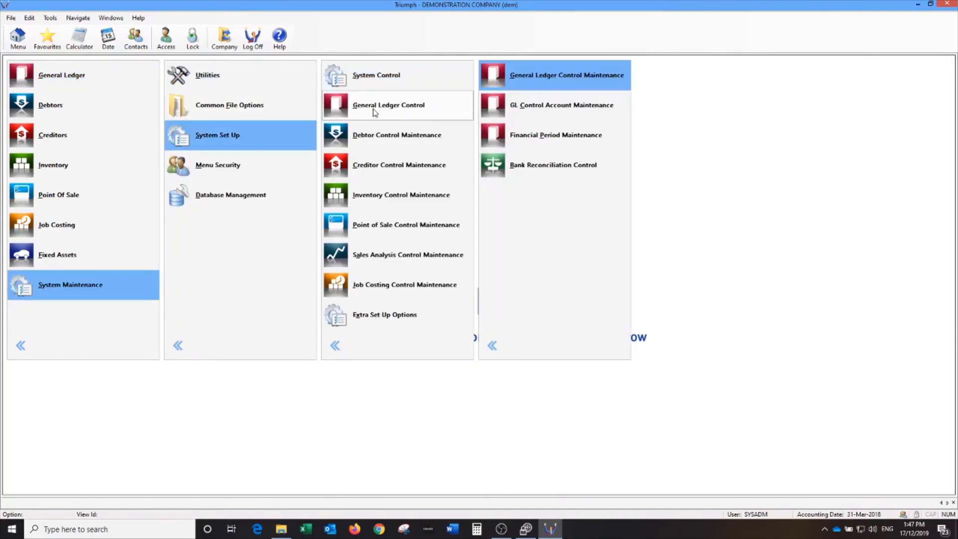
pyautogui.click(559, 140)
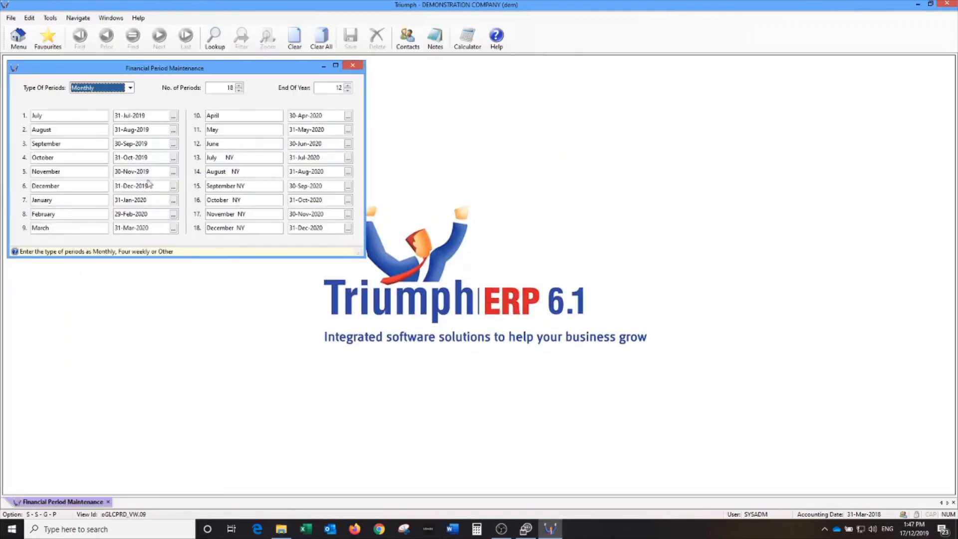
pyautogui.click(150, 115)
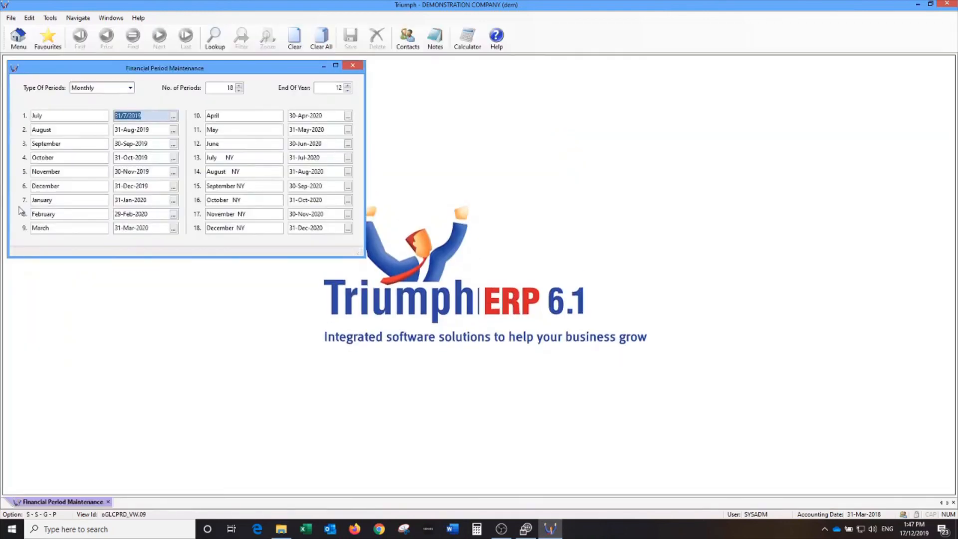
pyautogui.click(324, 143)
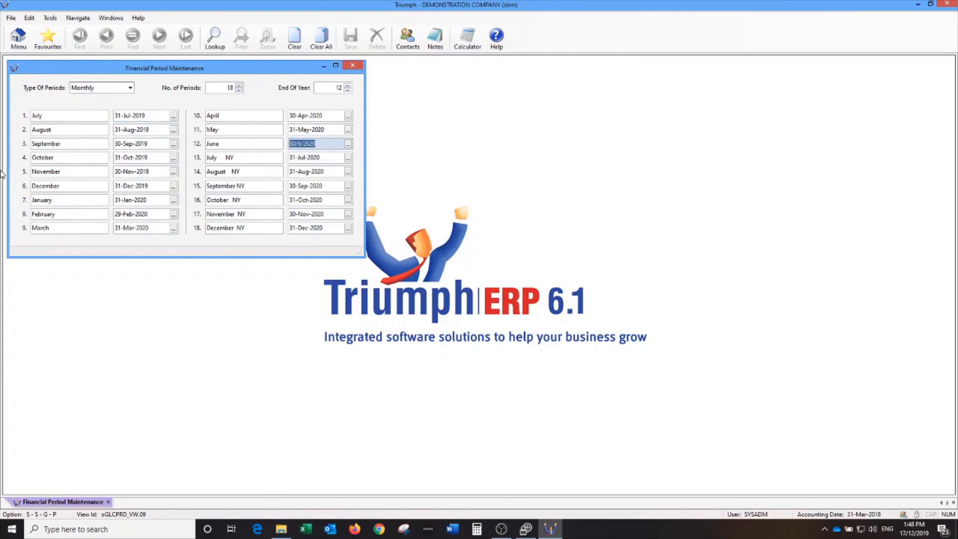
pyautogui.click(352, 65)
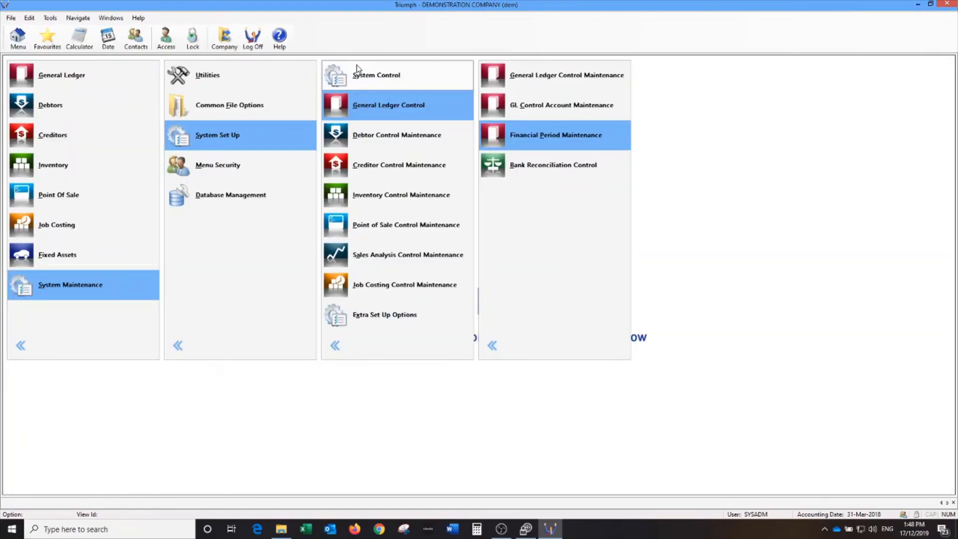
# Bring up the Database Management tasks under System Maintenance > System Set Up.
pyautogui.click(529, 353)
pyautogui.click(407, 351)
pyautogui.click(271, 355)
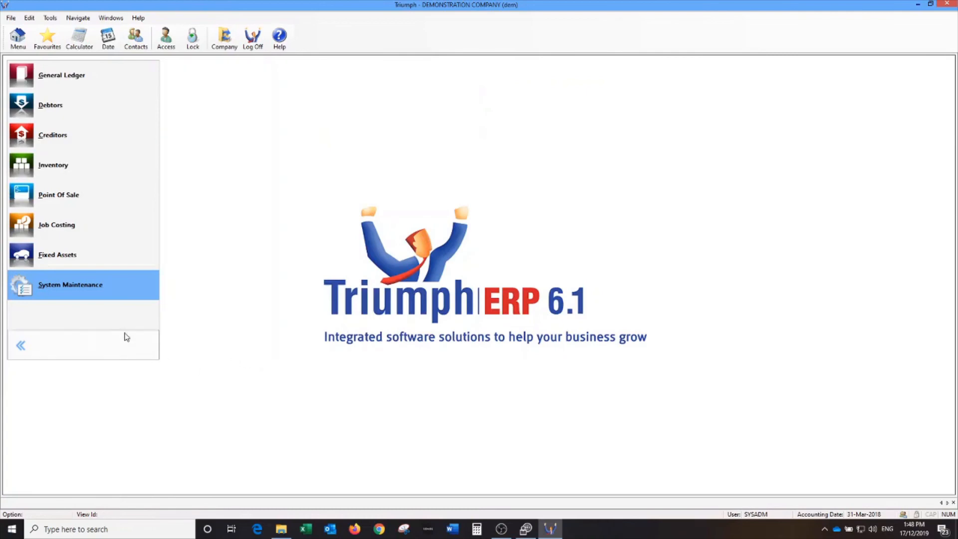
pyautogui.click(78, 289)
pyautogui.click(231, 140)
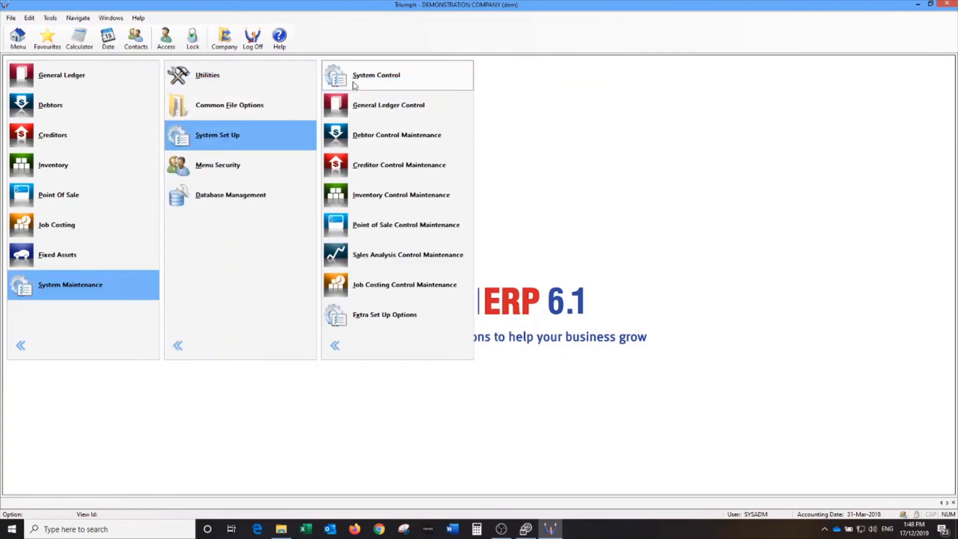
pyautogui.click(362, 78)
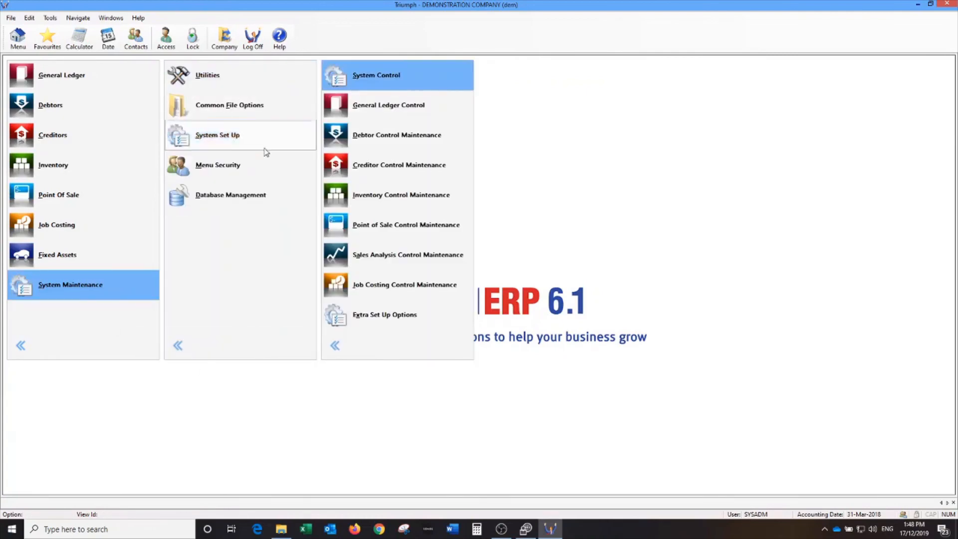
pyautogui.click(209, 192)
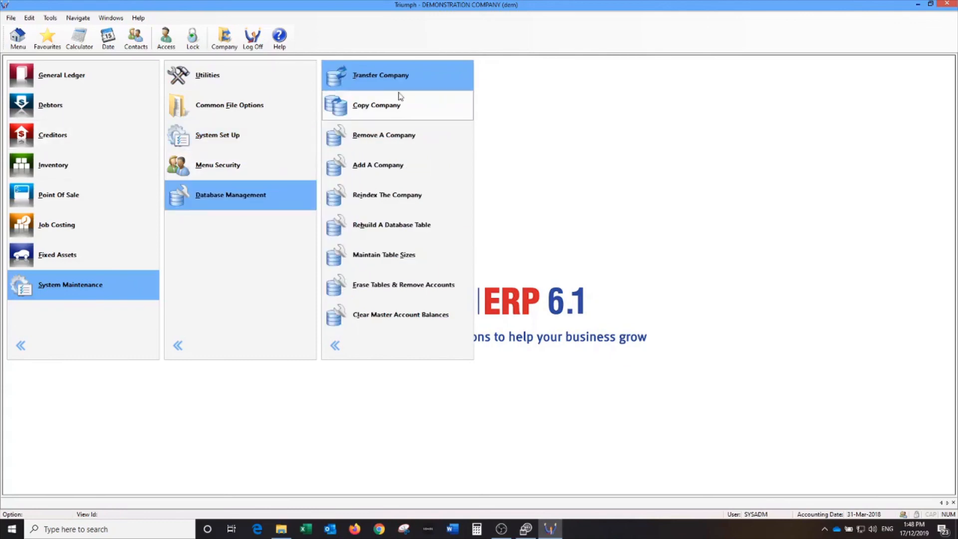
# Start Transfer Company Out with DEMONSTRATION COMPANY selected.
pyautogui.click(399, 80)
pyautogui.click(524, 77)
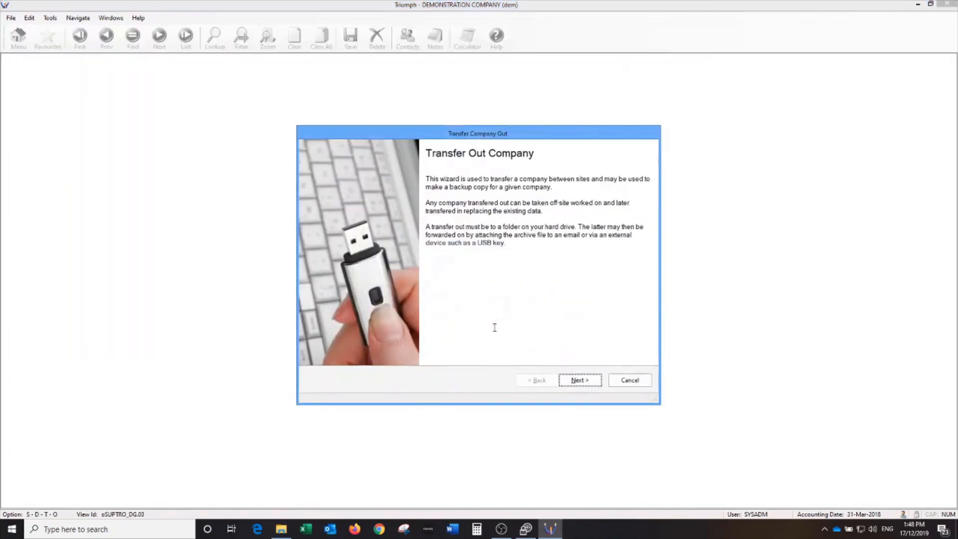
pyautogui.click(579, 382)
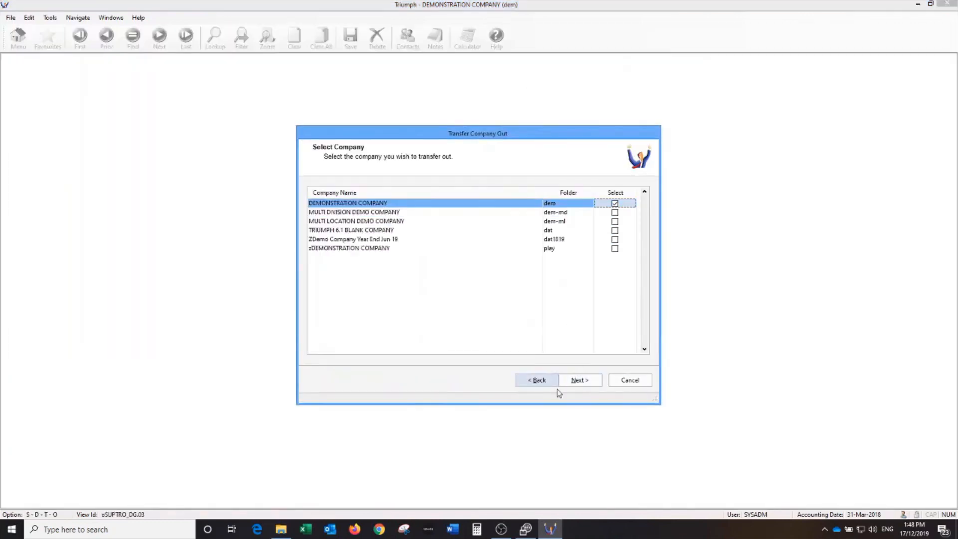
pyautogui.click(577, 382)
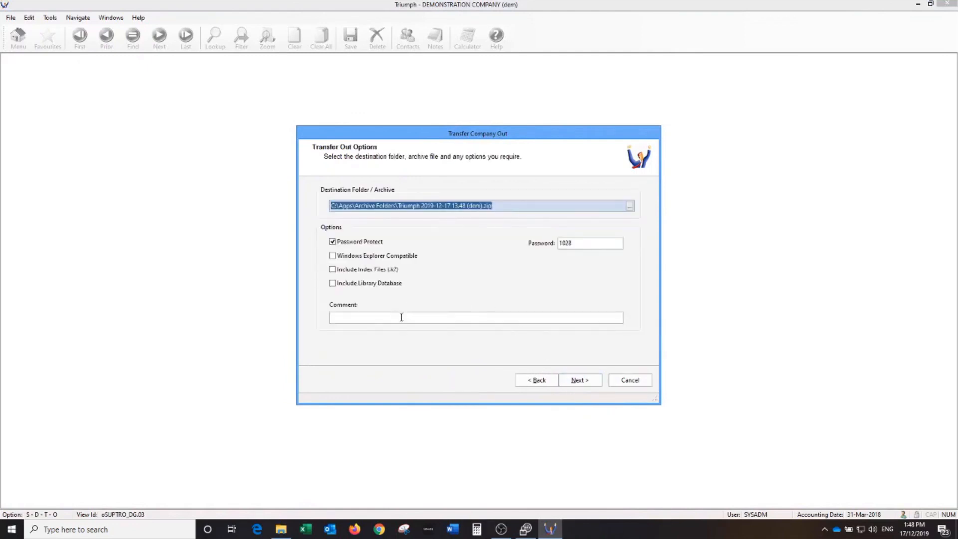
# Save the transfer archive into C:\Apps\Triumph6.1\transfers as 'Triumph 2019-12-17 13.48 (dem).zip'.
pyautogui.click(630, 205)
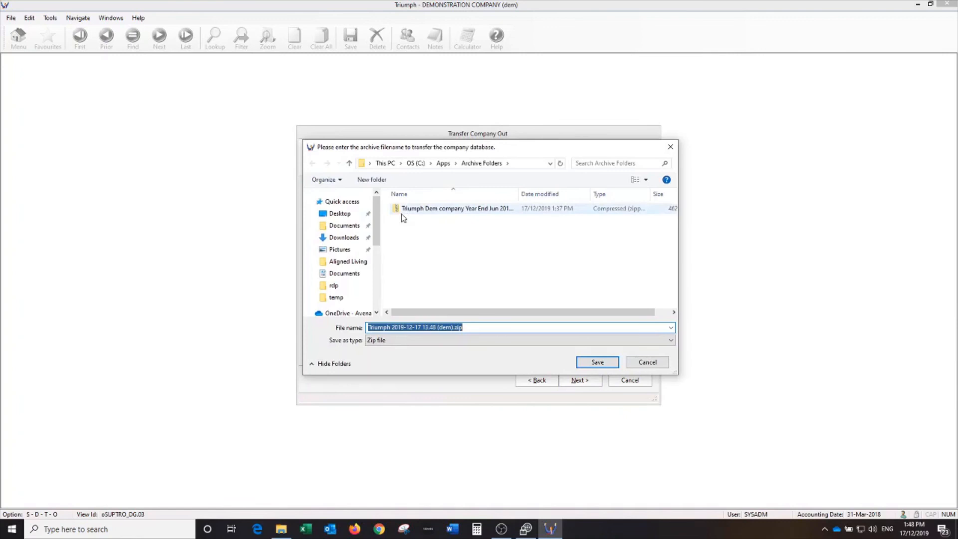
pyautogui.click(443, 163)
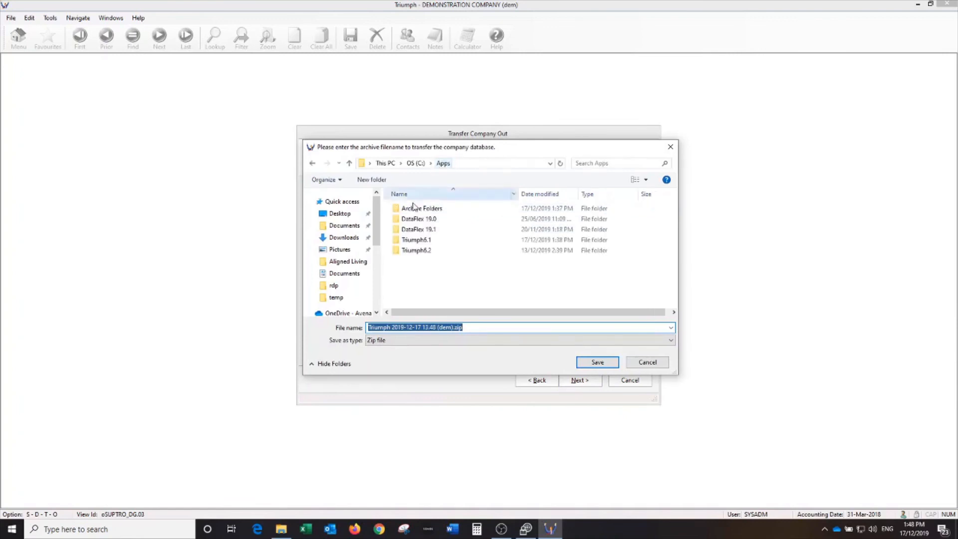
pyautogui.click(413, 241)
pyautogui.doubleClick(413, 240)
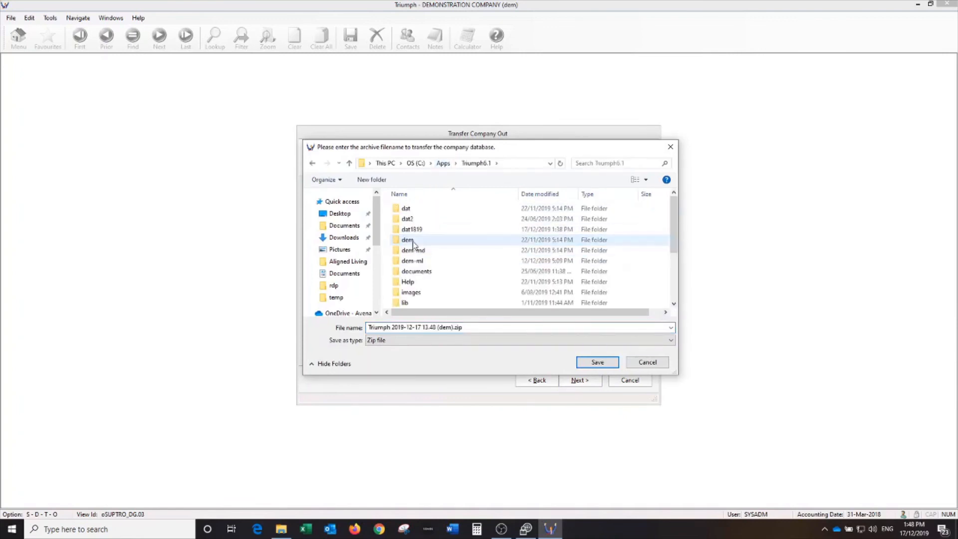
pyautogui.scroll(-5, 412, 269)
pyautogui.doubleClick(411, 271)
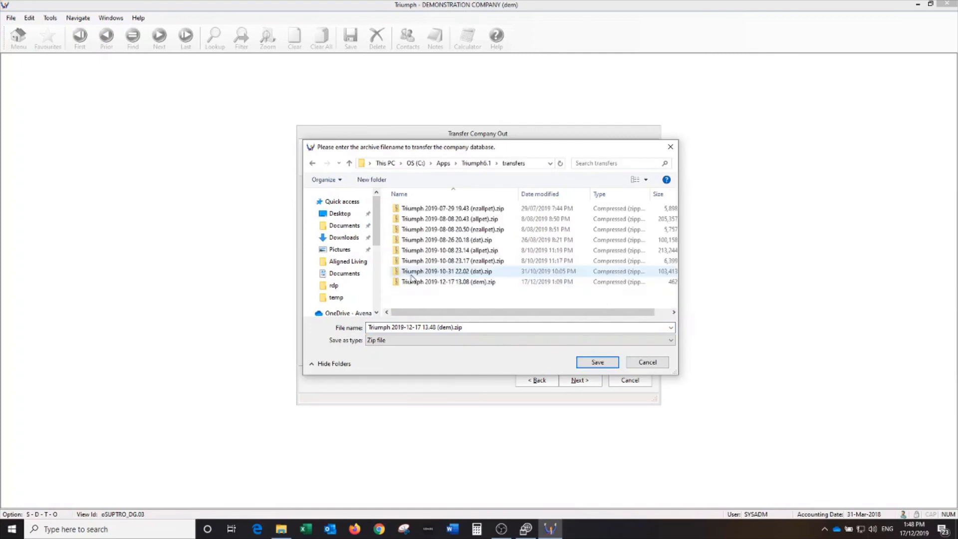
pyautogui.click(601, 362)
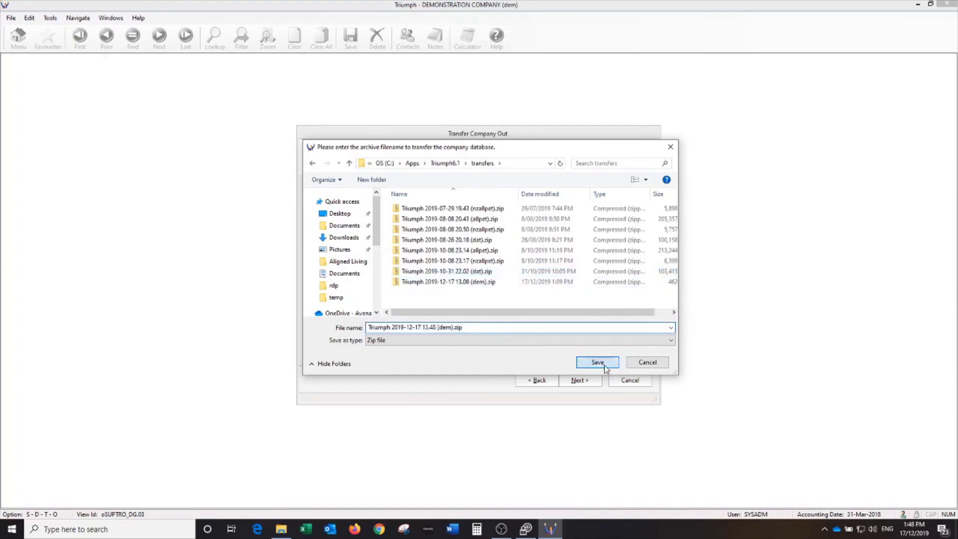
pyautogui.click(485, 317)
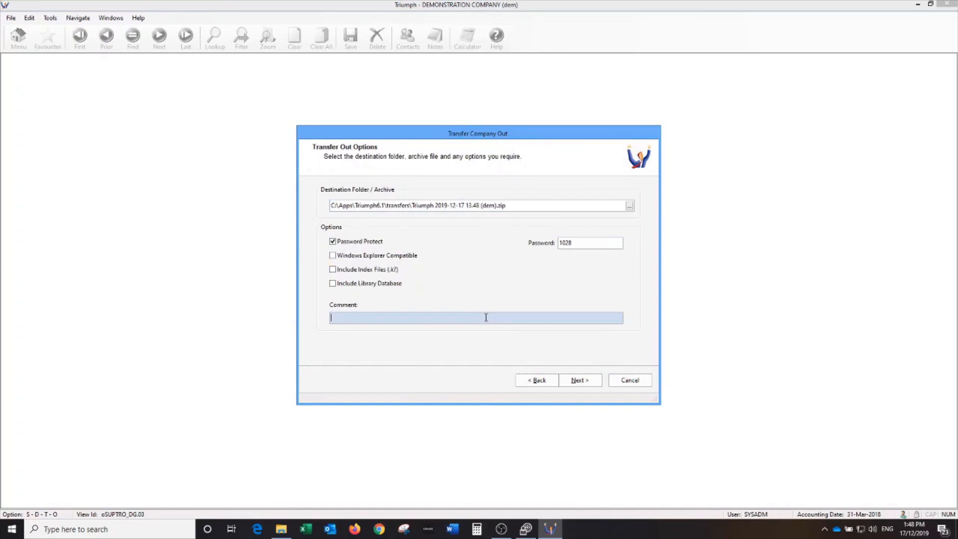
# Enter the transfer comment 'Post 2018/19 to 2019/20 rollover', correcting the mistyped slash.
pyautogui.write('Post 2018*19 to 2019/20 rollover')
pyautogui.press('Delete')
pyautogui.write('/')
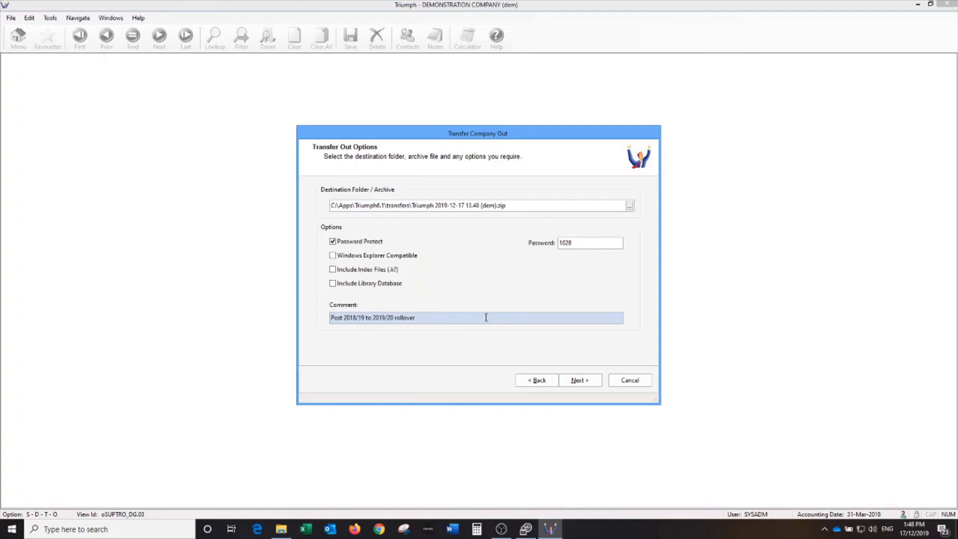
# Confirm and run the company transfer out, finish it, and collapse the maintenance menus.
pyautogui.click(573, 384)
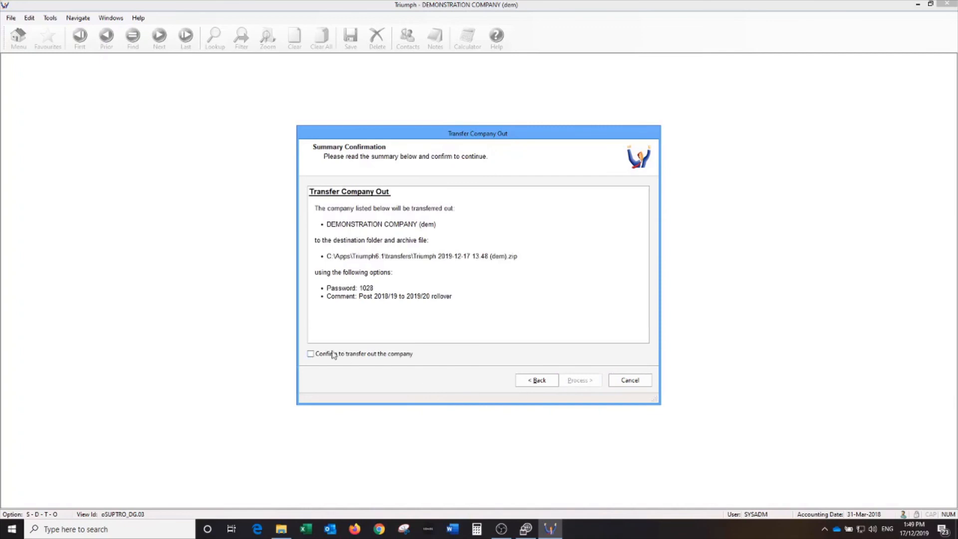
pyautogui.click(332, 353)
pyautogui.click(580, 380)
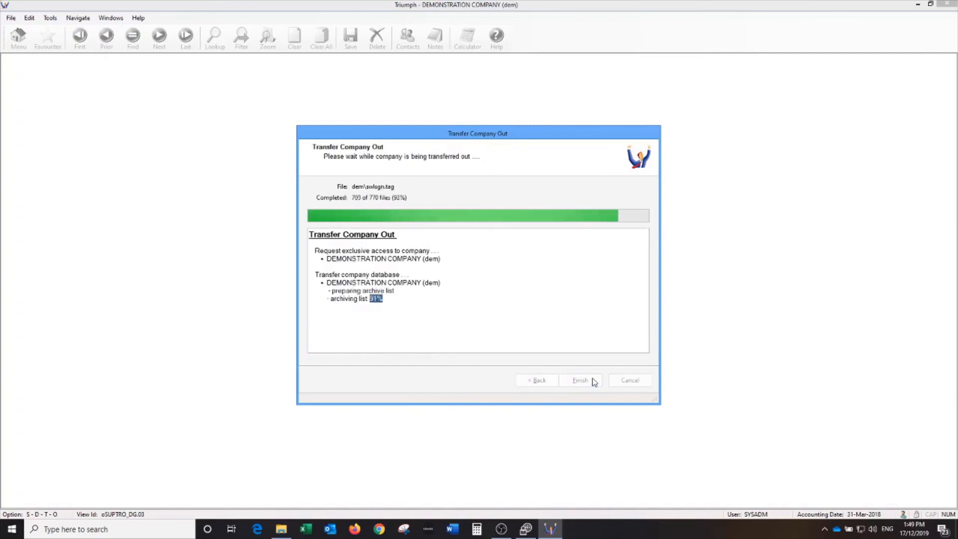
pyautogui.click(592, 380)
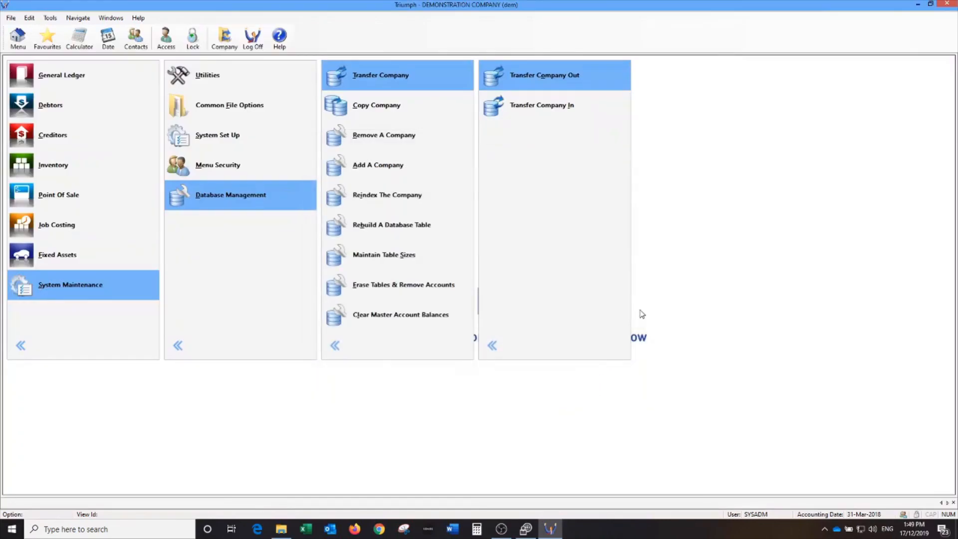
pyautogui.click(381, 357)
pyautogui.click(245, 357)
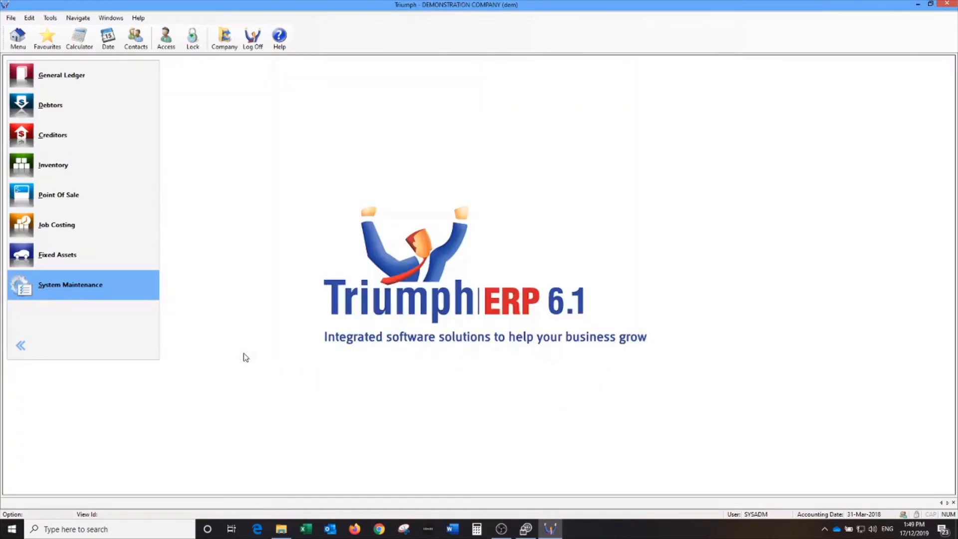